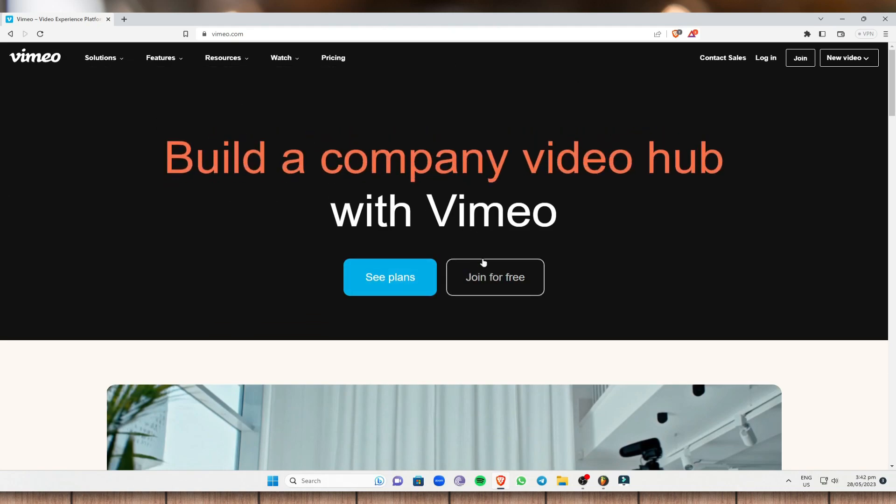
- Open Vimeo's pricing plans in a new tab, dismiss the join form and review the available plans
right_click(416, 279)
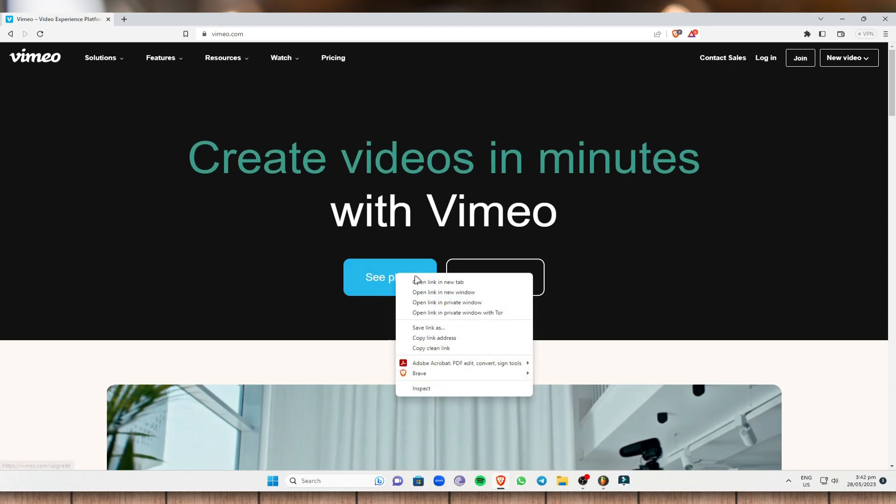
left_click(420, 282)
left_click(197, 17)
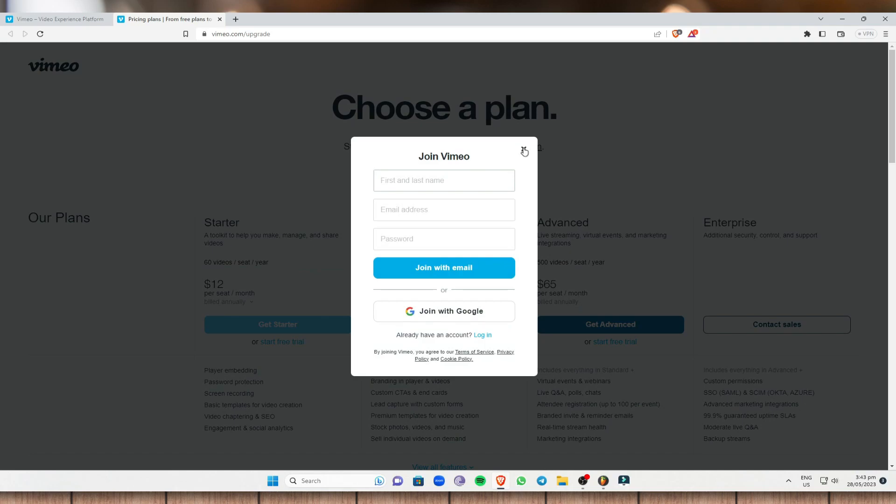
left_click(524, 150)
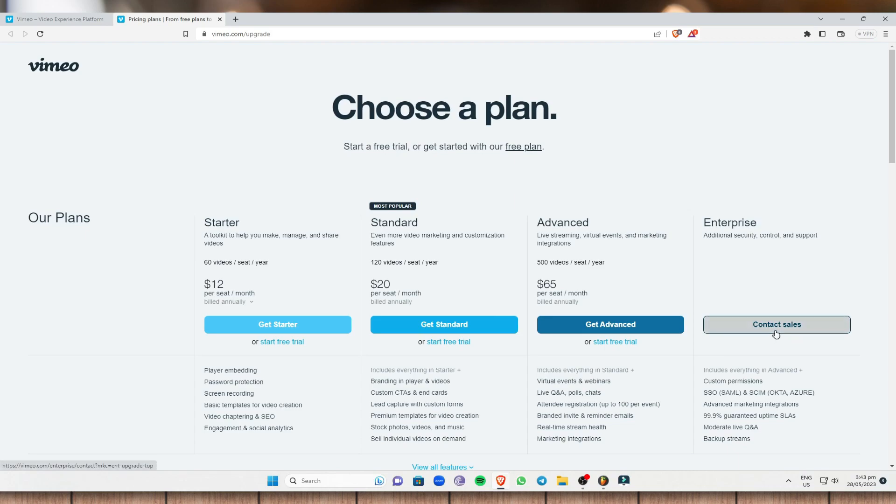
- Return to the Vimeo home page and join for free with the third listed Google account
left_click(13, 16)
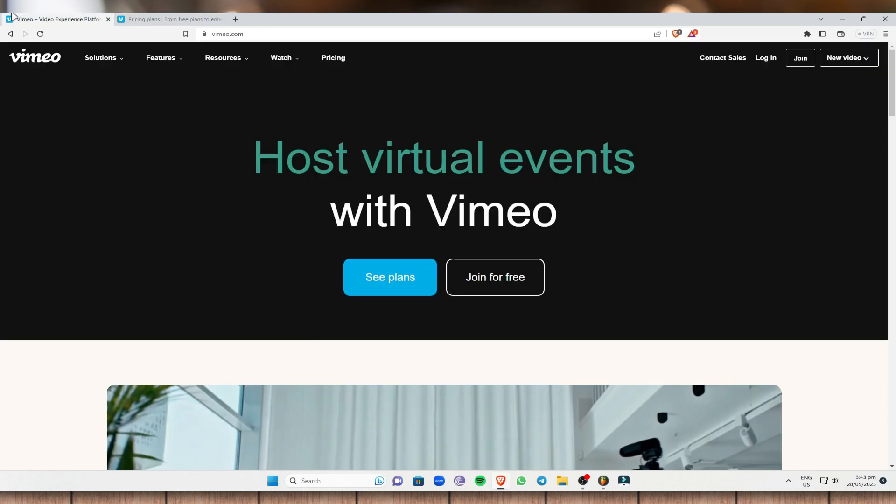
left_click(515, 279)
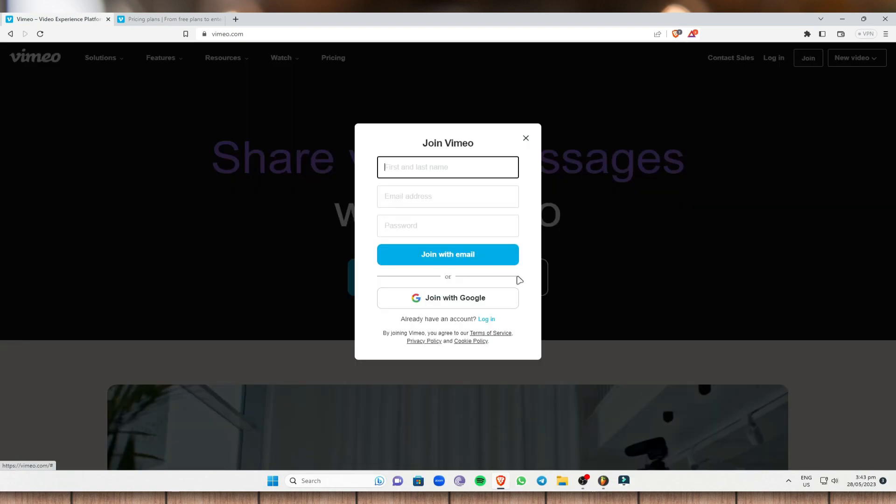
left_click(463, 302)
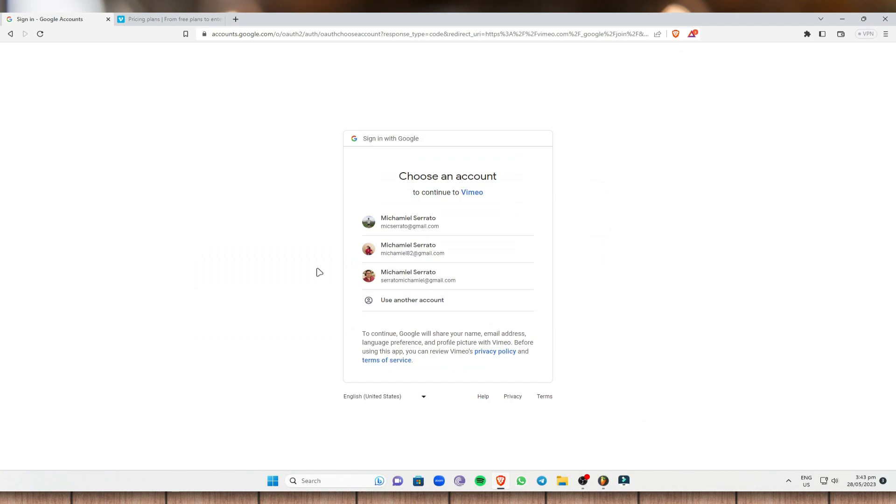
left_click(457, 276)
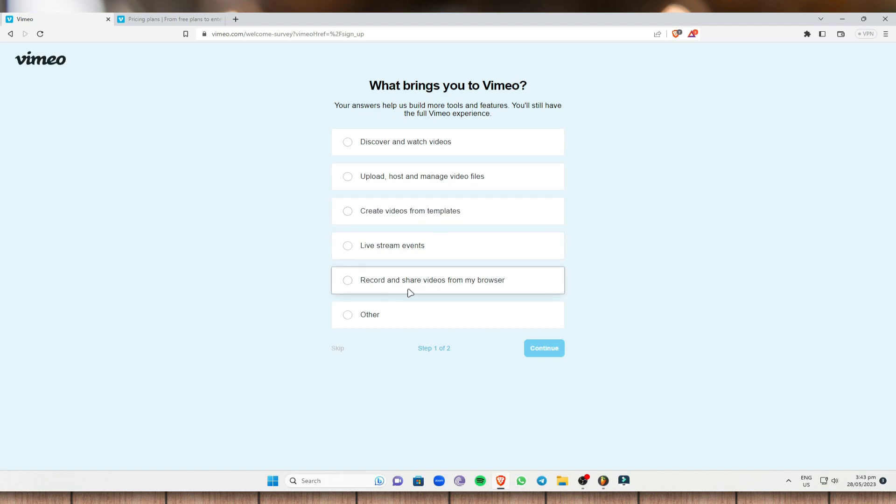
- Complete the welcome survey with "Create videos from templates" and "For work" as a small business owner or entrepreneur
left_click(366, 148)
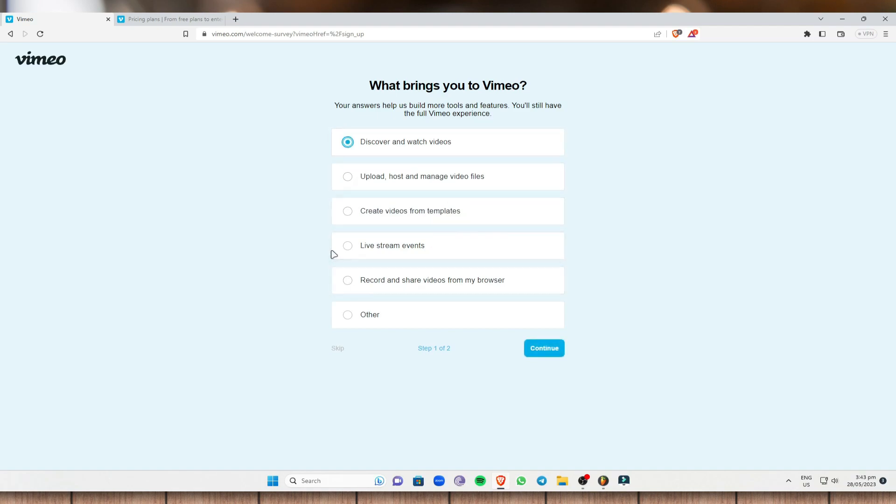
left_click(351, 211)
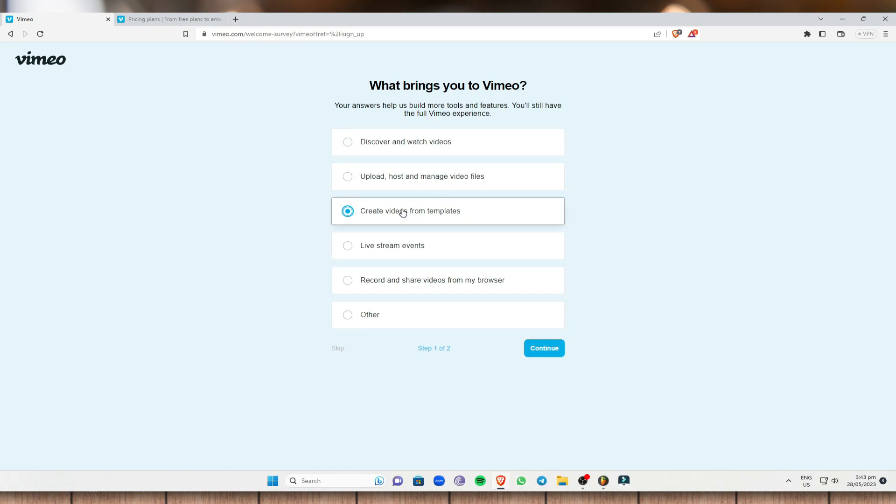
left_click(552, 351)
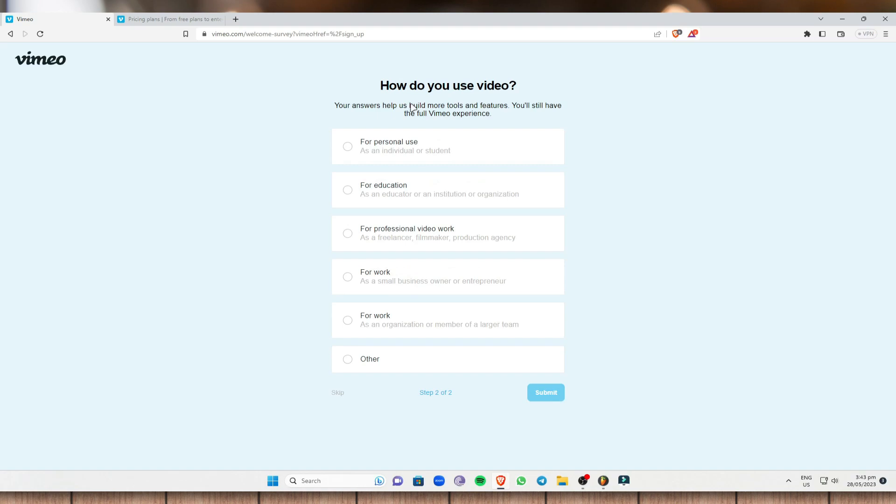
left_click(351, 266)
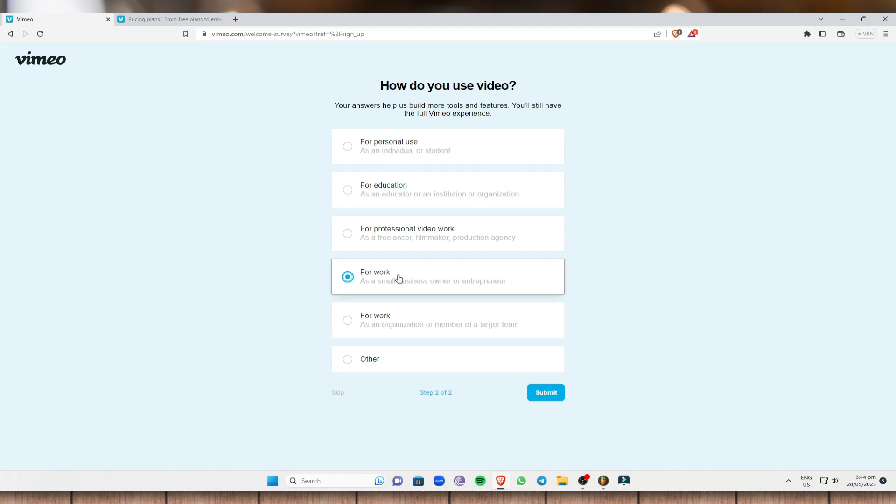
left_click(541, 391)
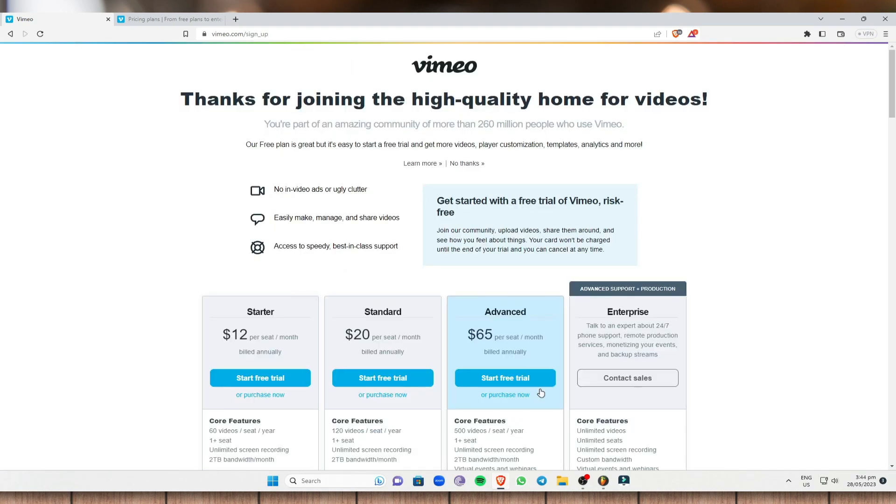
- Compare the features of the plans on the sign-up page and view the Starter plan's free trial checkout
scroll(479, 330, "down", 8)
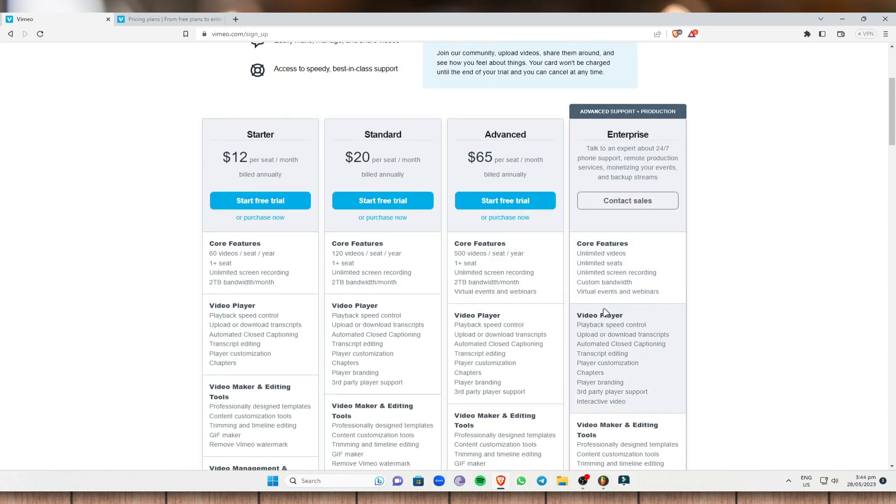
scroll(479, 330, "up", 5)
scroll(478, 330, "up", 3)
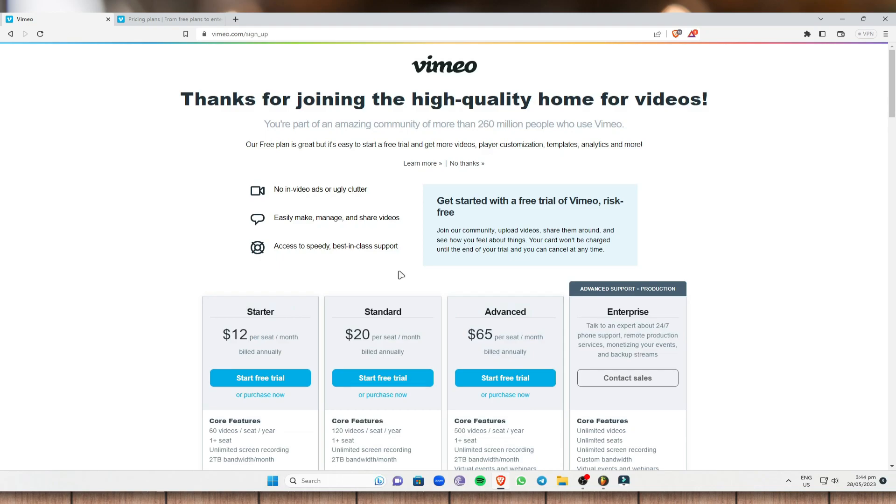
scroll(700, 305, "down", 15)
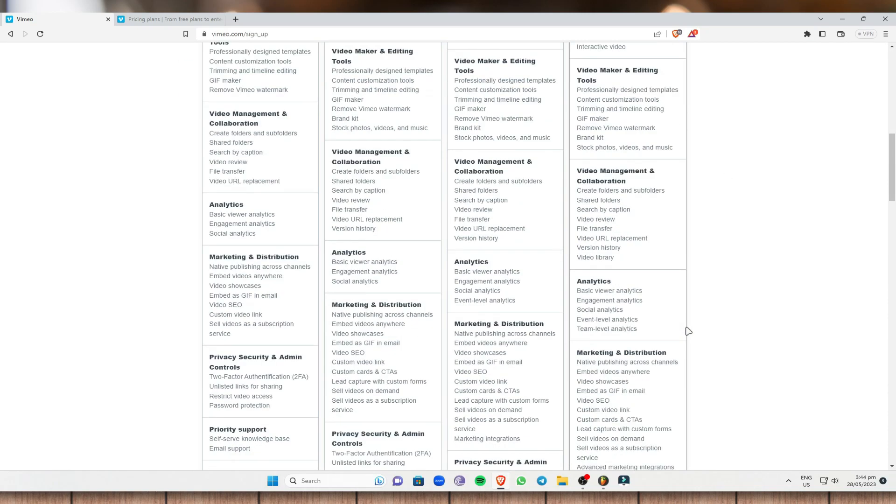
scroll(666, 322, "up", 3)
scroll(666, 321, "down", 1)
scroll(303, 250, "up", 5)
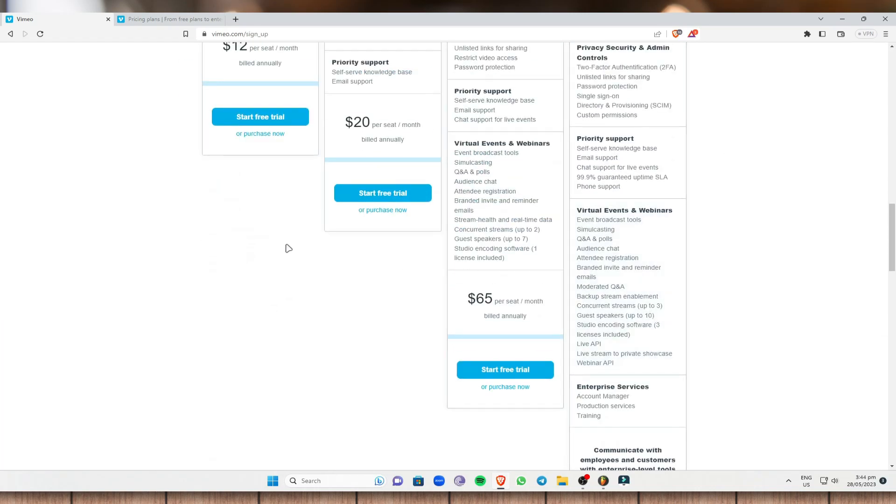
left_click(283, 209)
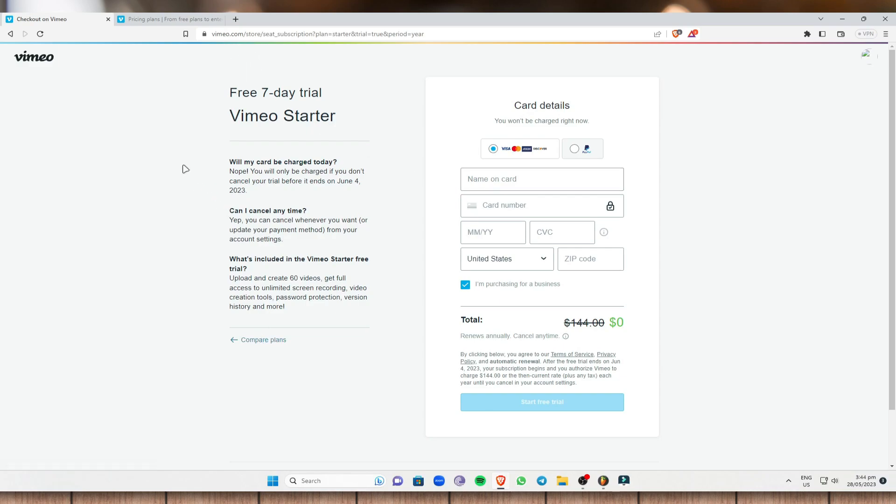
- Return to the plan overview and decline the paid trial offers to continue with the free plan
left_click(10, 34)
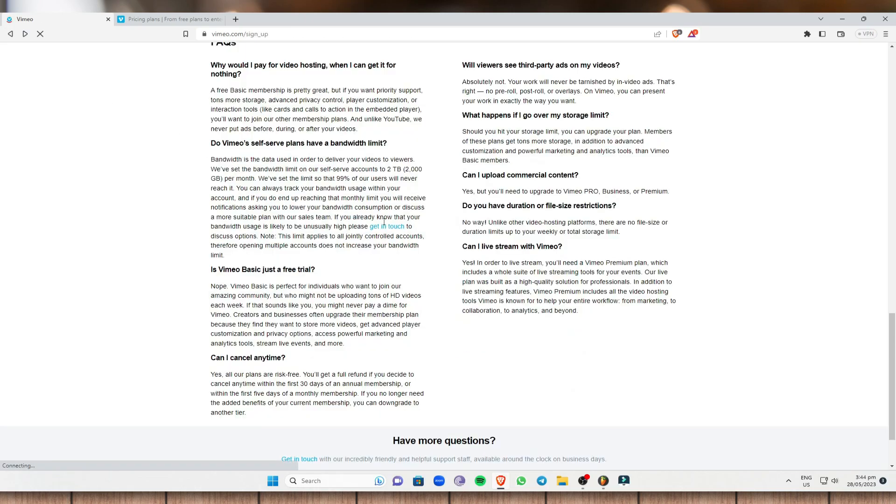
scroll(606, 182, "up", 15)
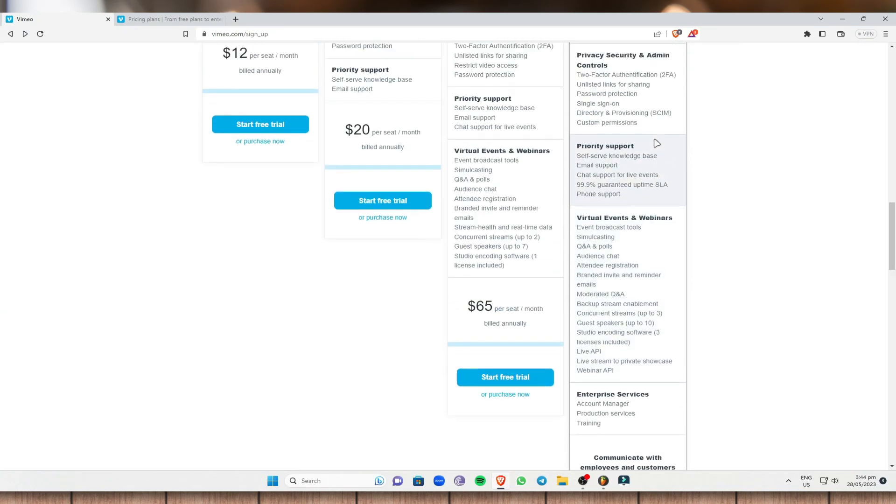
scroll(656, 143, "up", 10)
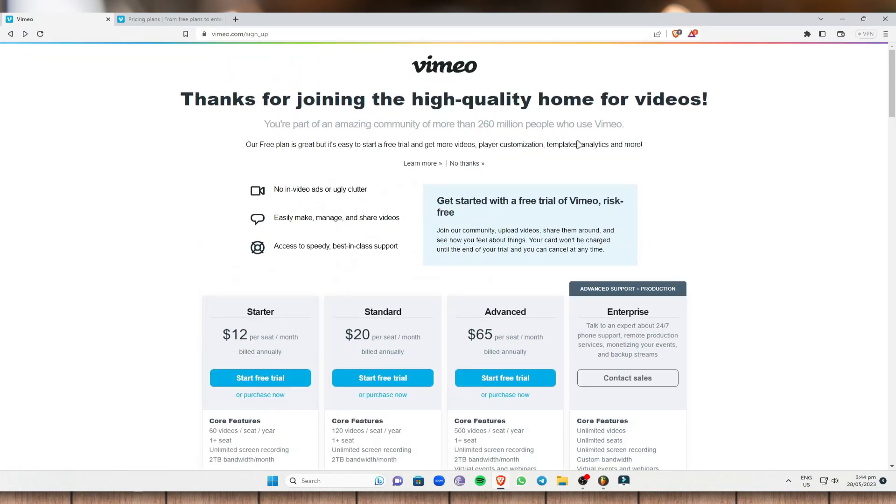
left_click(464, 163)
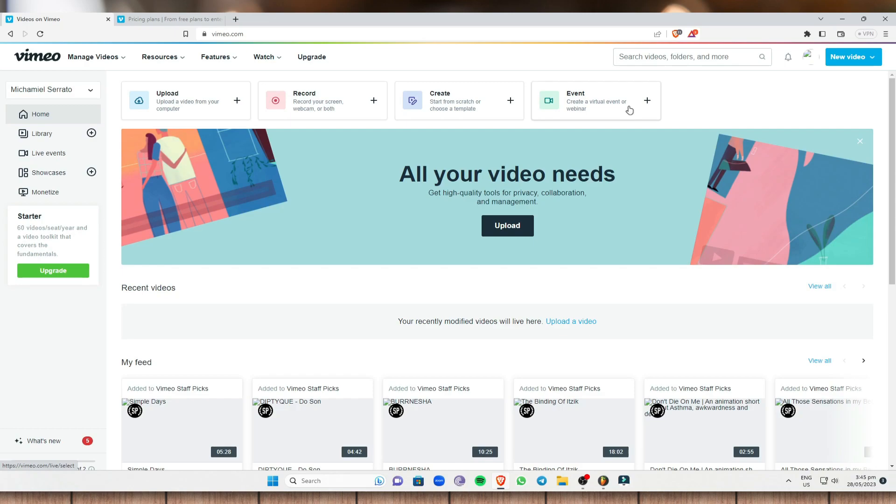
- Upload the video file Activate Snapchat Timer.mp4 from the Projects > Short Videos folder on drive E
left_click(215, 105)
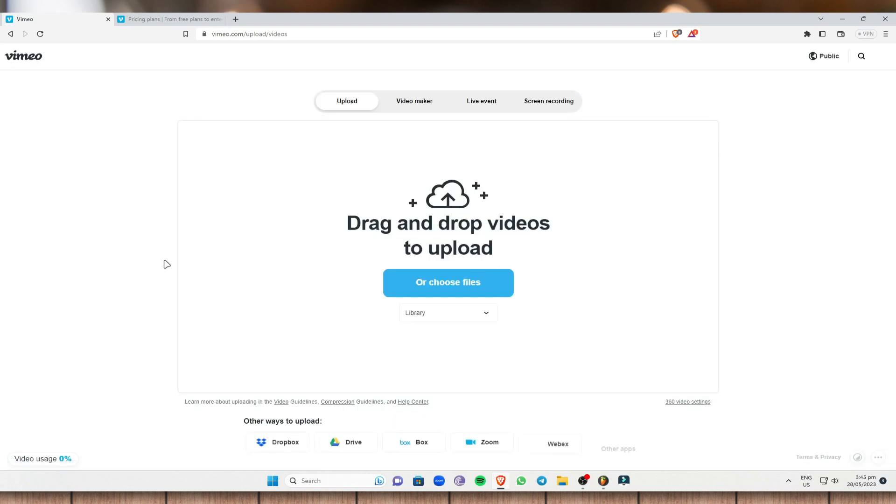
left_click(474, 291)
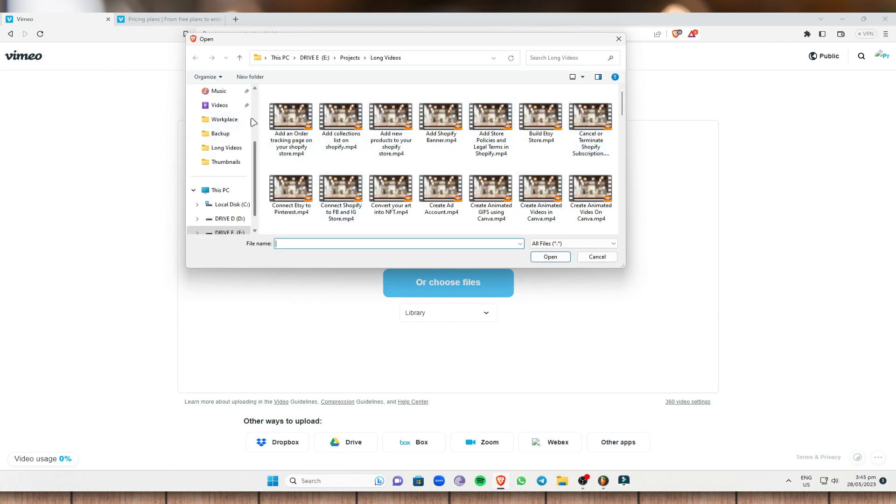
left_click(350, 58)
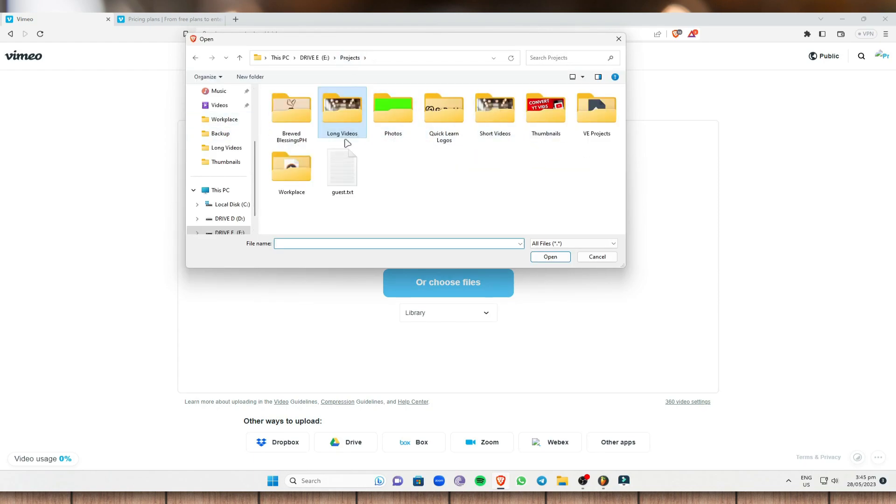
double_click(508, 115)
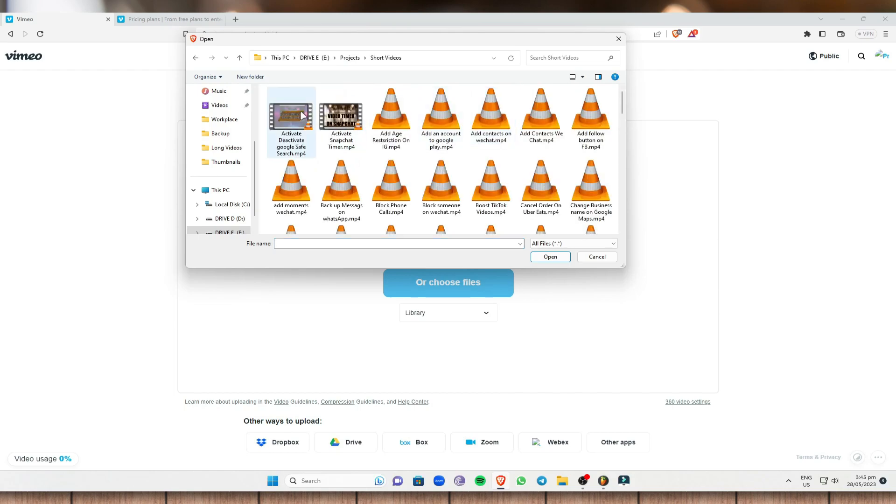
left_click(352, 113)
left_click(547, 256)
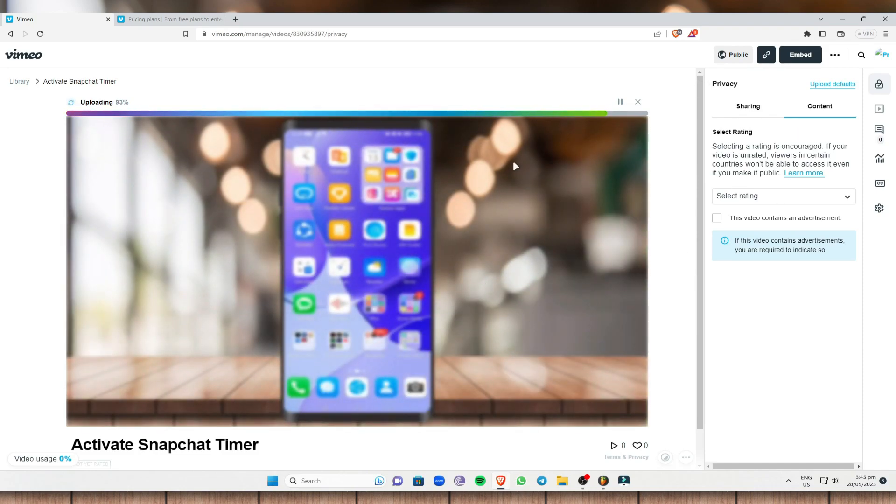
- Turn the video's "People can add to showcases" sharing permission off and back on
left_click(749, 106)
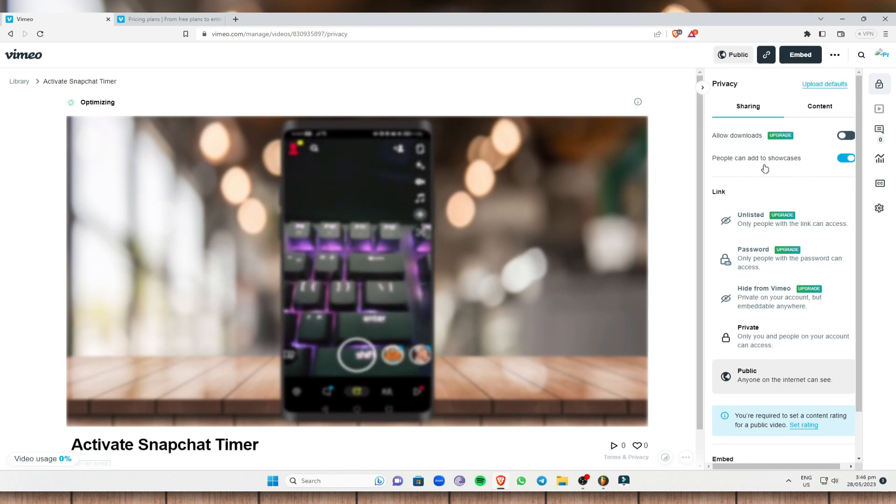
left_click(844, 158)
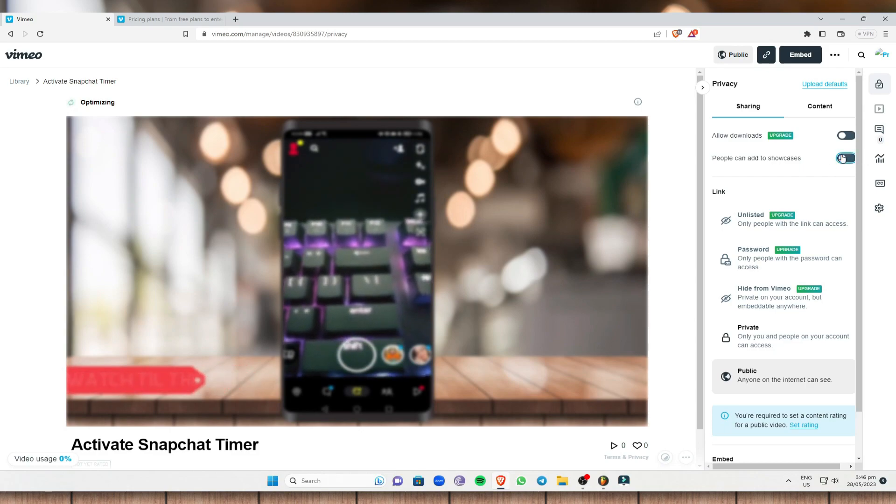
left_click(844, 159)
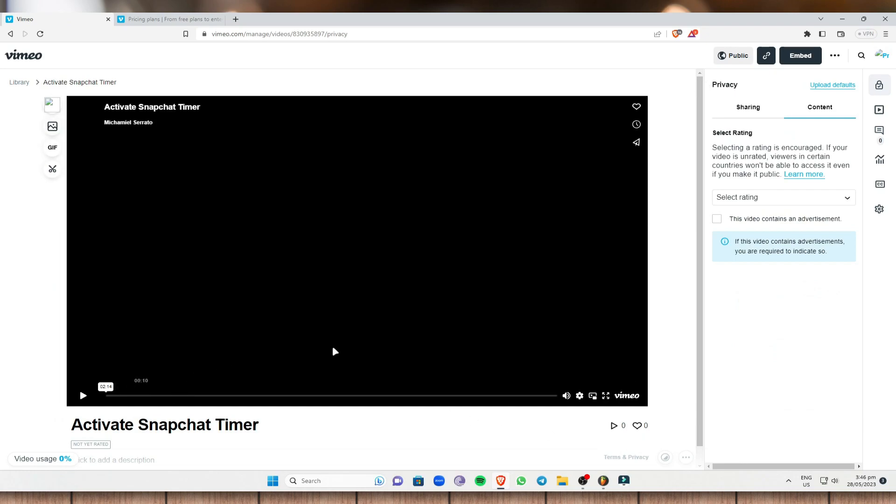
- Set the video's link privacy to Private and play the video from about 0:39
left_click(756, 114)
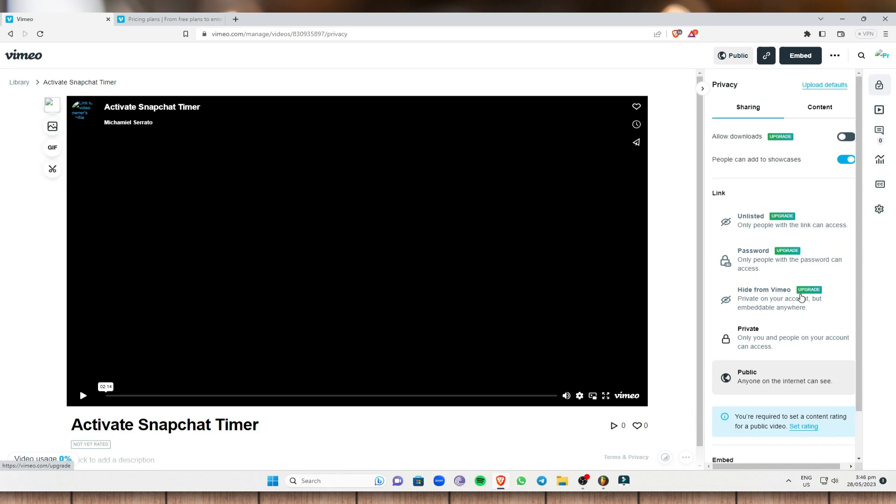
left_click(800, 347)
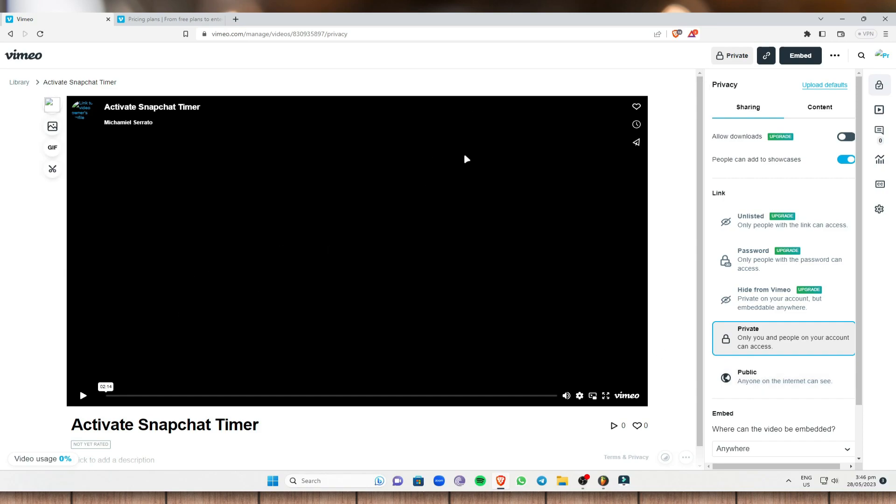
left_click_drag(155, 395, 239, 395)
left_click(85, 398)
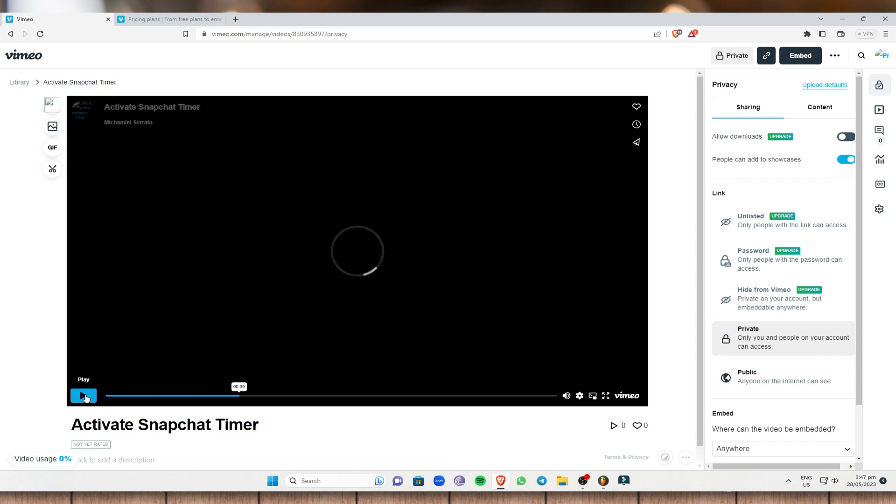
- Set the video's link privacy to Public and, with playback paused, open the choices for where it can be embedded
left_click(819, 370)
scroll(810, 327, "down", 1)
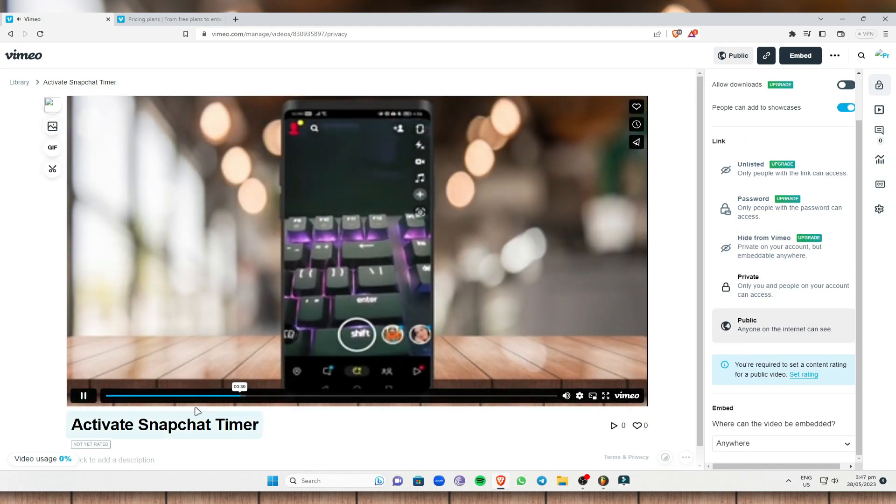
left_click(82, 396)
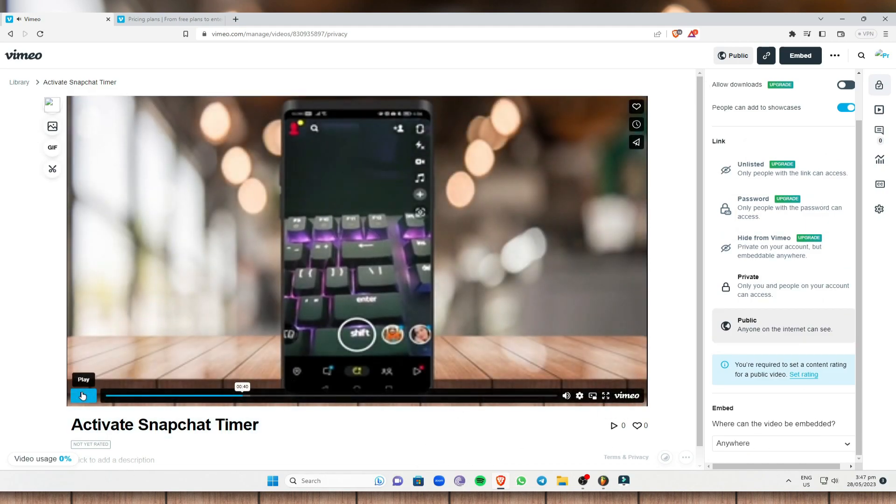
left_click(846, 448)
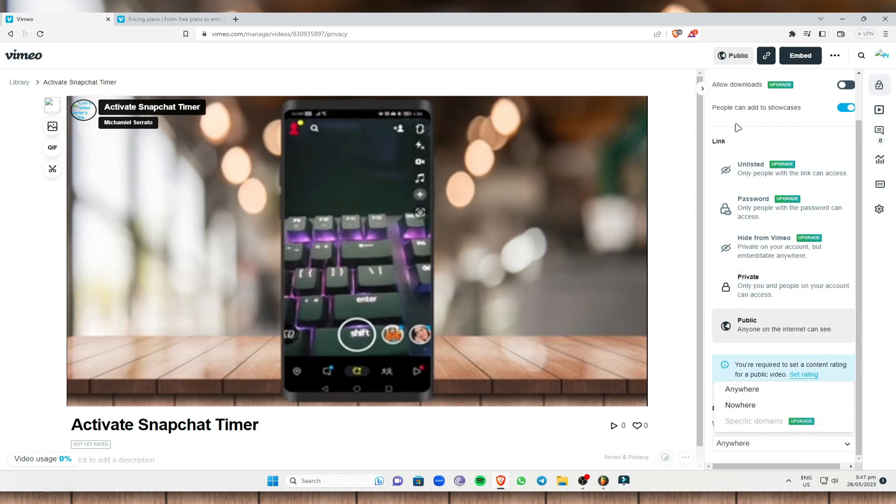
- Set the video's content rating to All audiences, and turn its advertisement declaration on and back off
scroll(772, 182, "up", 2)
left_click(819, 107)
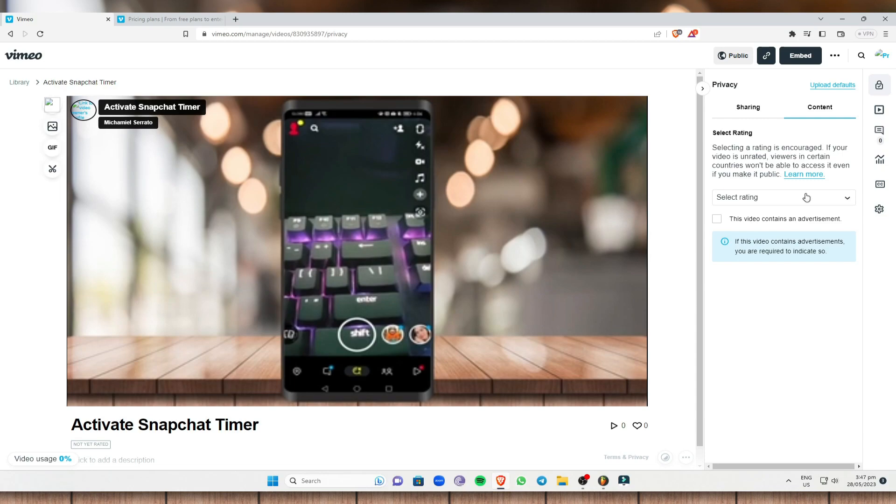
left_click(827, 201)
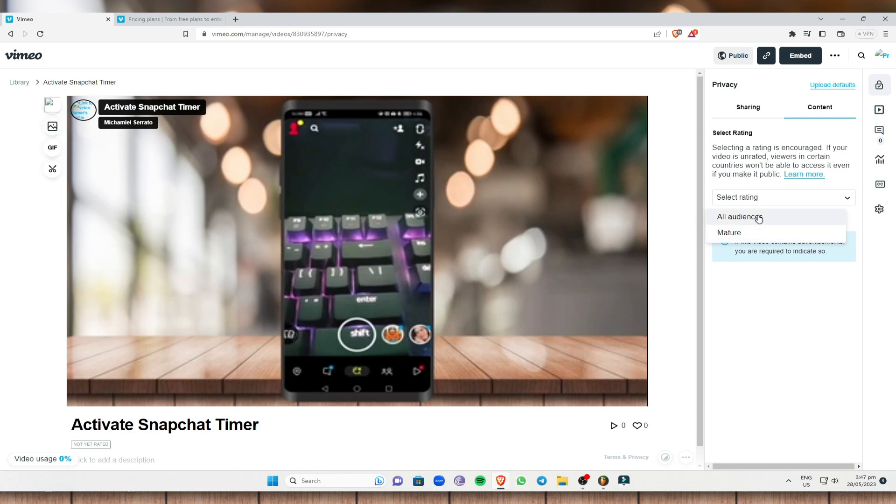
left_click(758, 218)
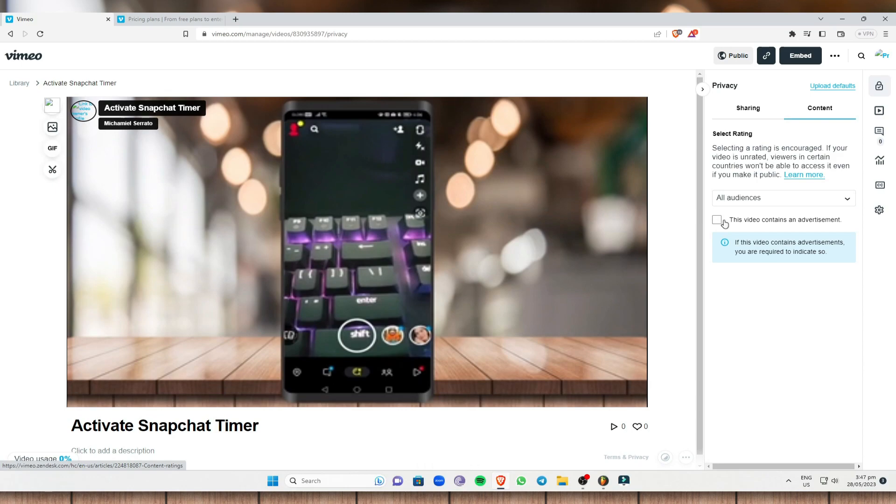
left_click(724, 224)
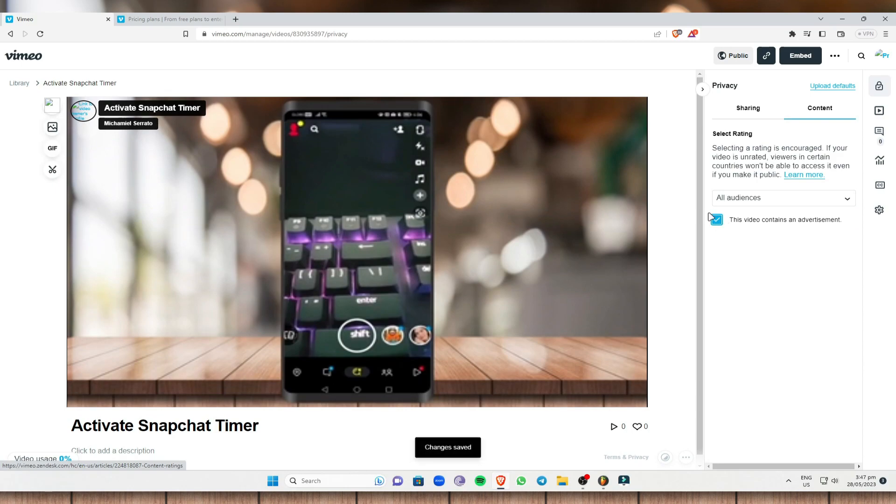
left_click(715, 219)
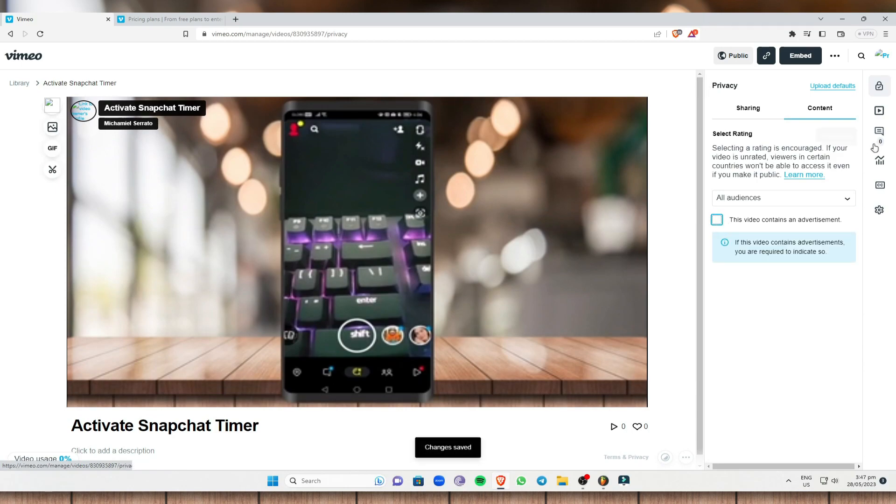
- Examine the video's player settings, including the appearance editor and the chapters section, leaving both without changes
left_click(880, 110)
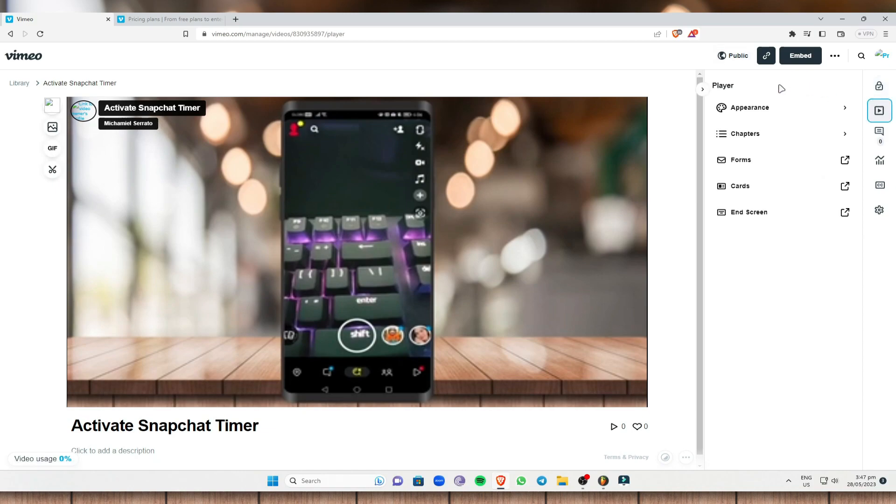
left_click(774, 104)
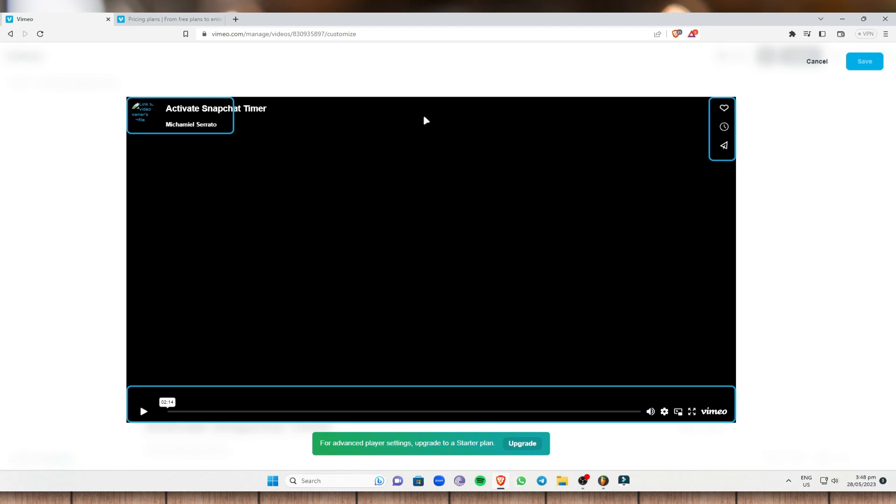
left_click(817, 61)
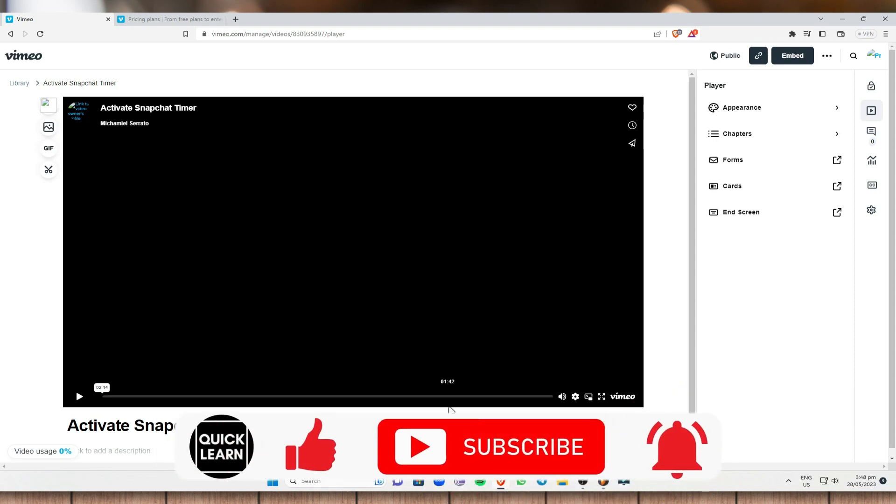
left_click(821, 138)
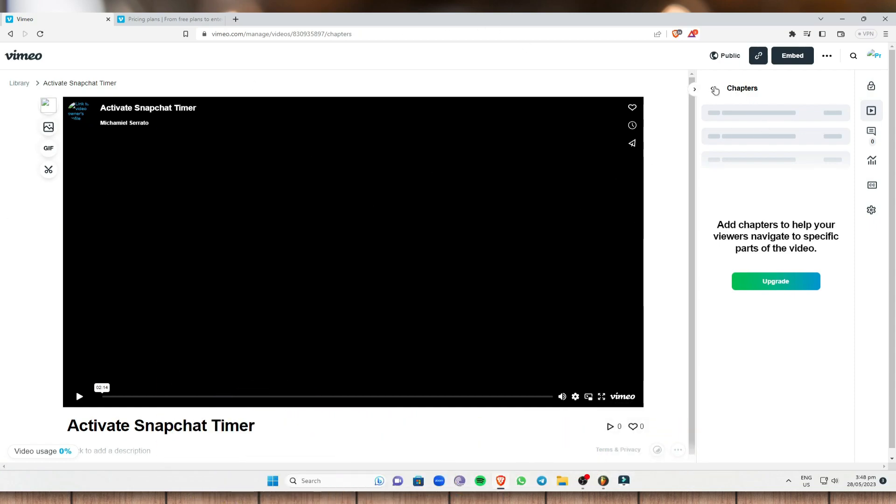
left_click(714, 89)
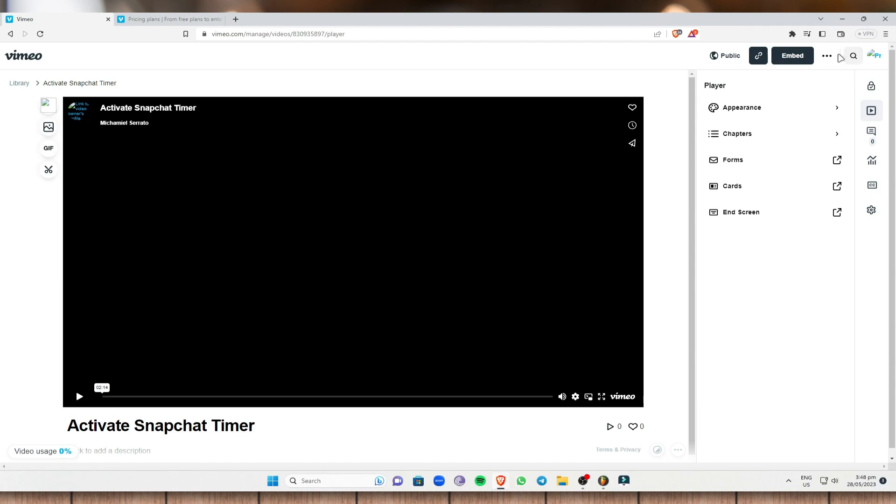
- Start publishing the video to social media with Facebook as the account to connect, and view the connected apps settings
left_click(831, 57)
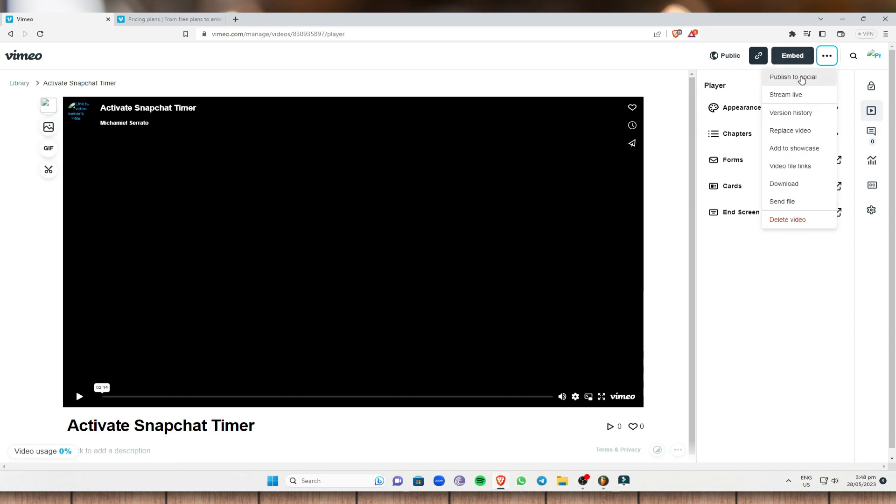
left_click(801, 83)
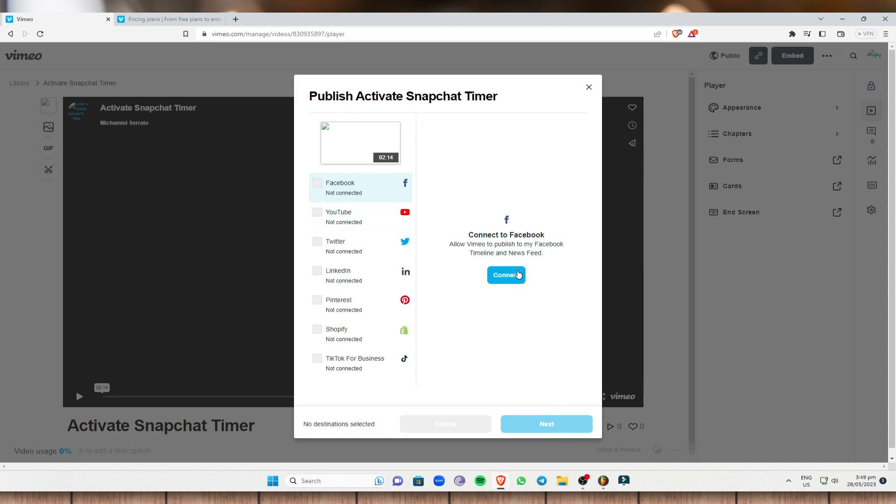
left_click(509, 275)
left_click(185, 19)
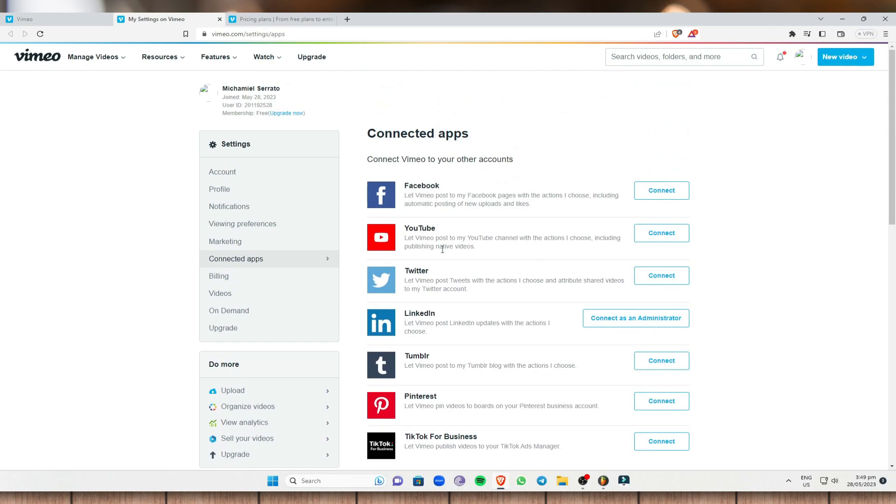
- Start a new recording from the home page, dismissing the analytics notice, and allow camera and microphone access for 1 week
left_click(53, 59)
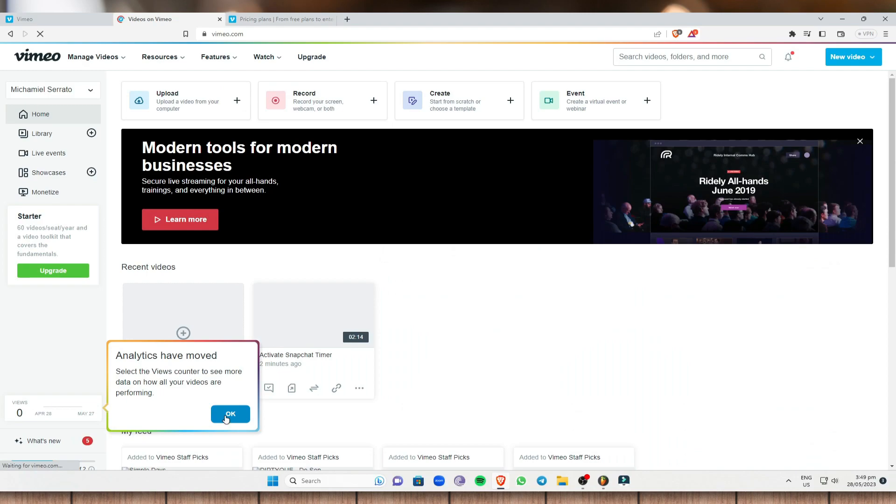
left_click(230, 414)
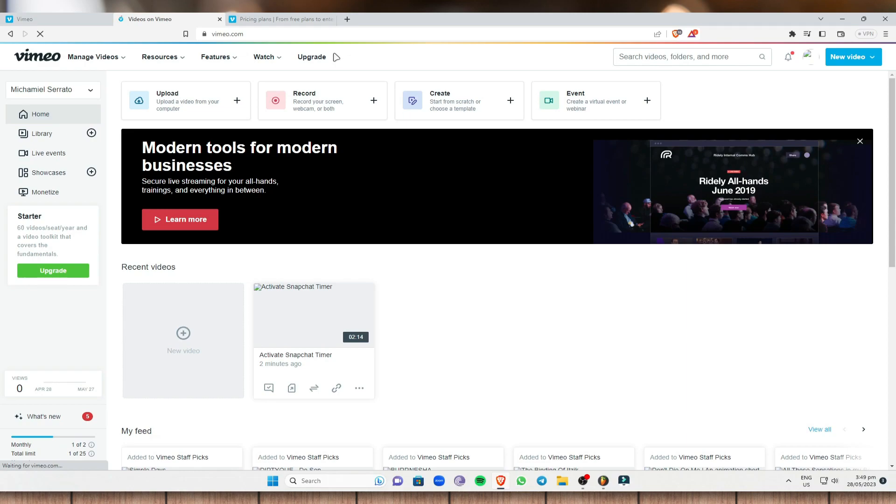
left_click(350, 110)
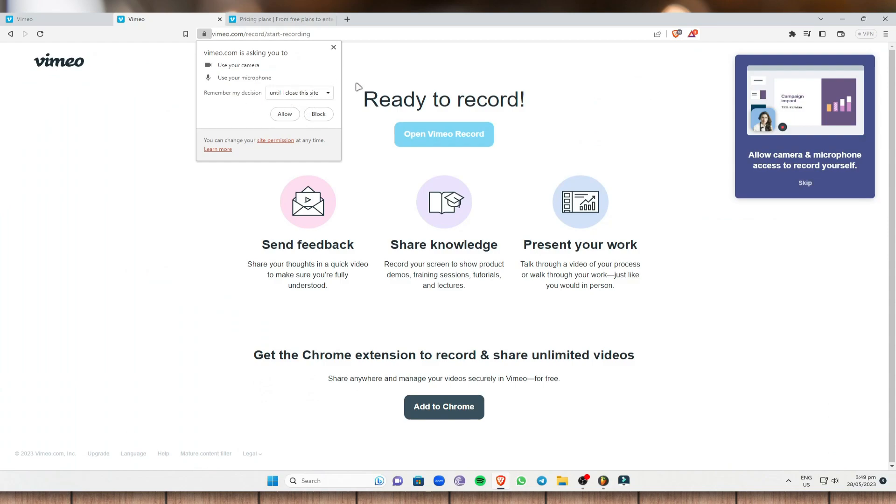
left_click(298, 97)
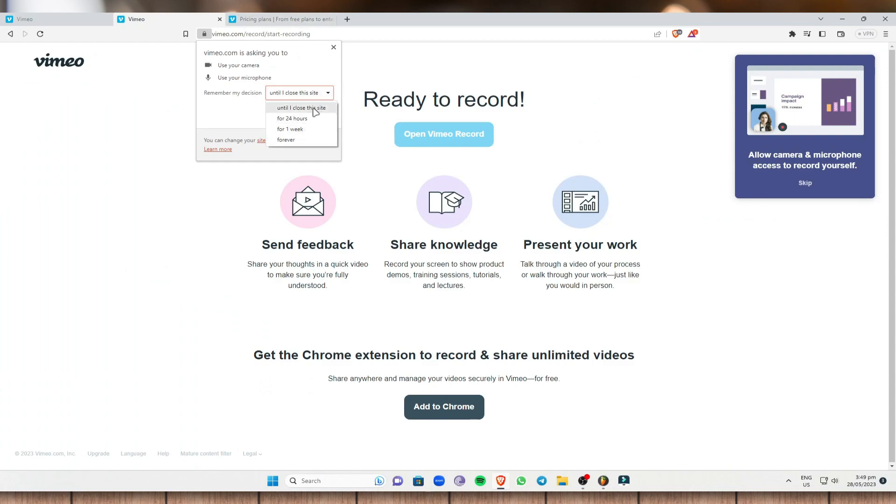
left_click(294, 130)
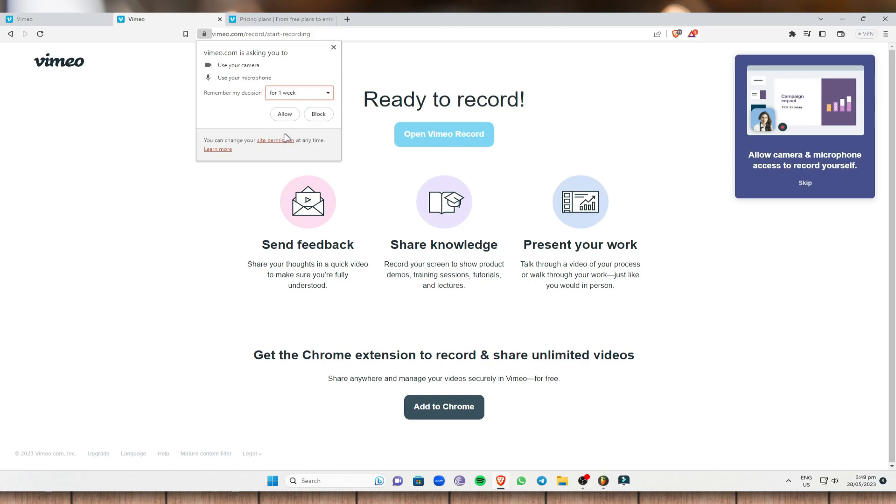
left_click(285, 115)
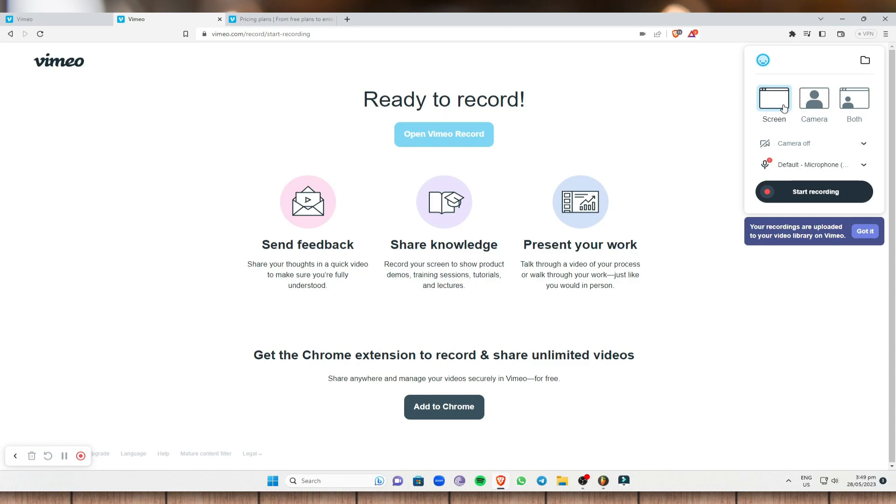
- Switch the recording mode to Camera, to Both and back to Screen
left_click(815, 104)
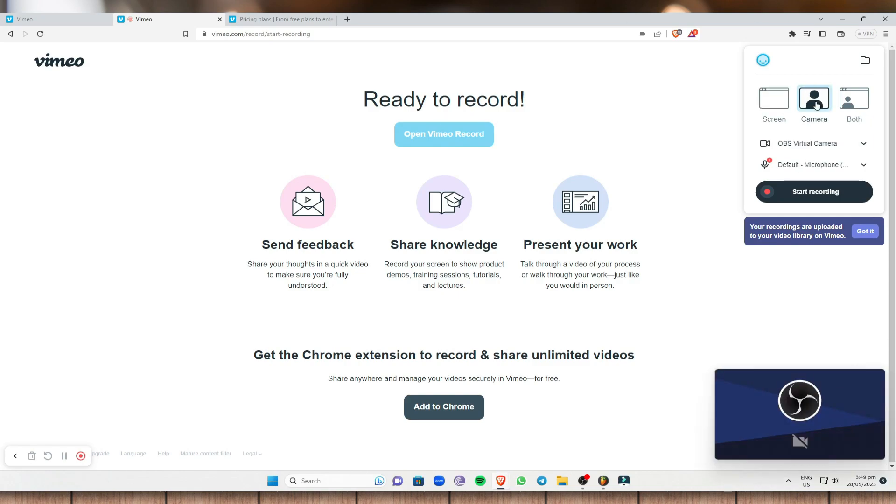
left_click(853, 101)
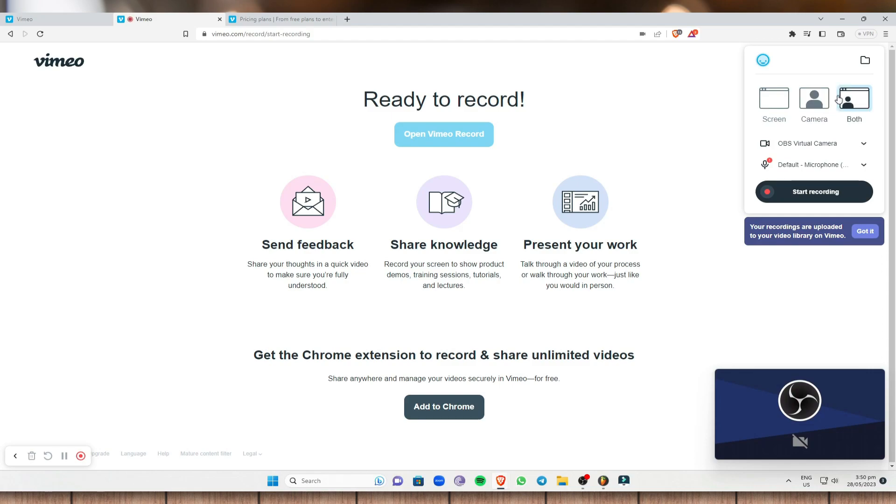
left_click(784, 101)
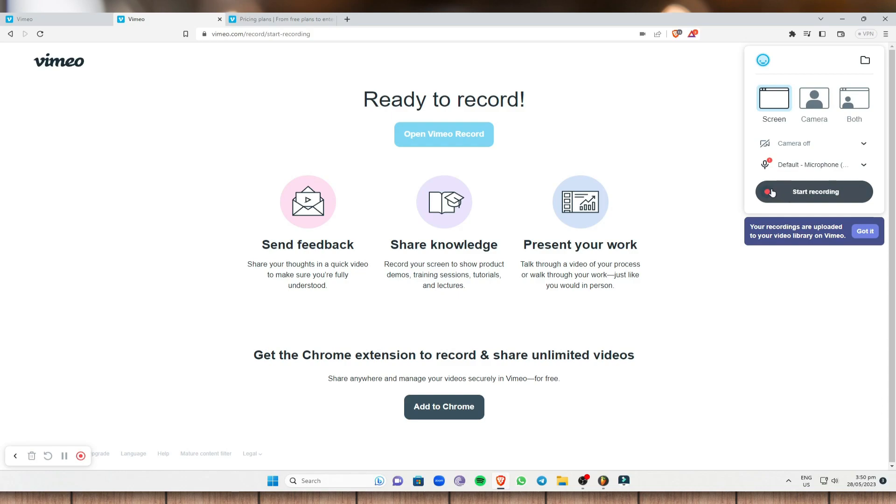
- Try to record with the entire screen shared, and hide the screen-sharing notice
left_click(768, 192)
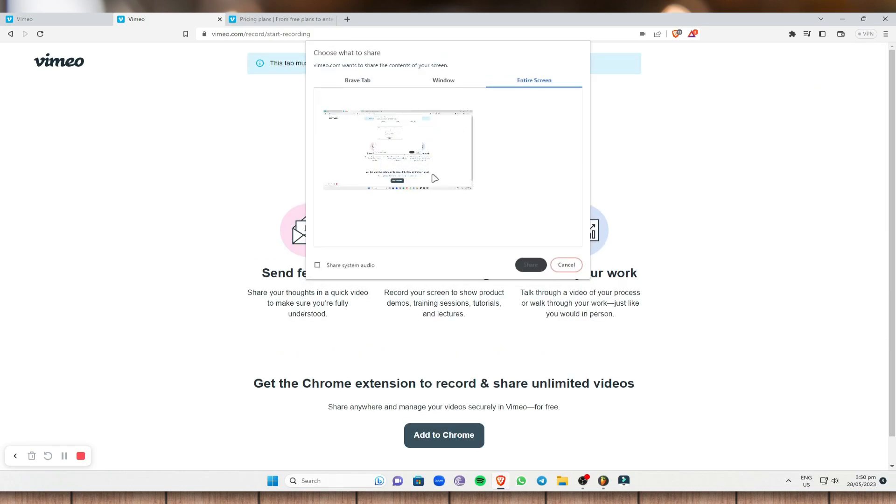
left_click(406, 187)
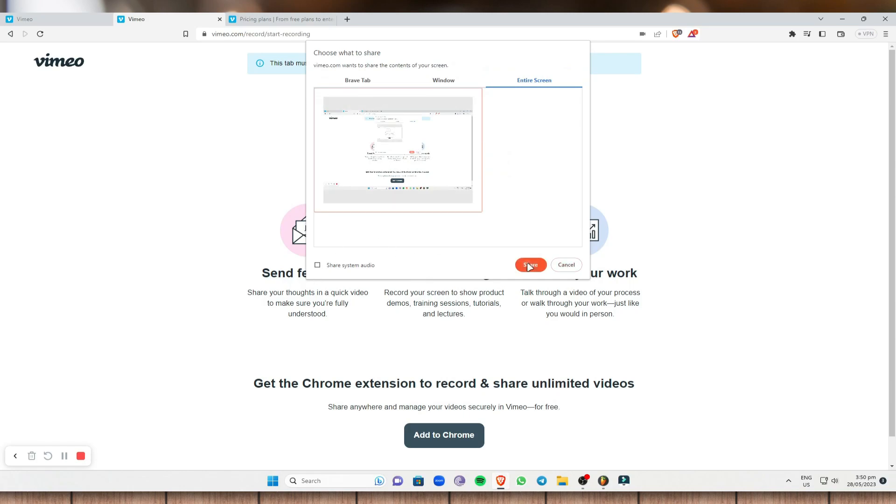
left_click(529, 264)
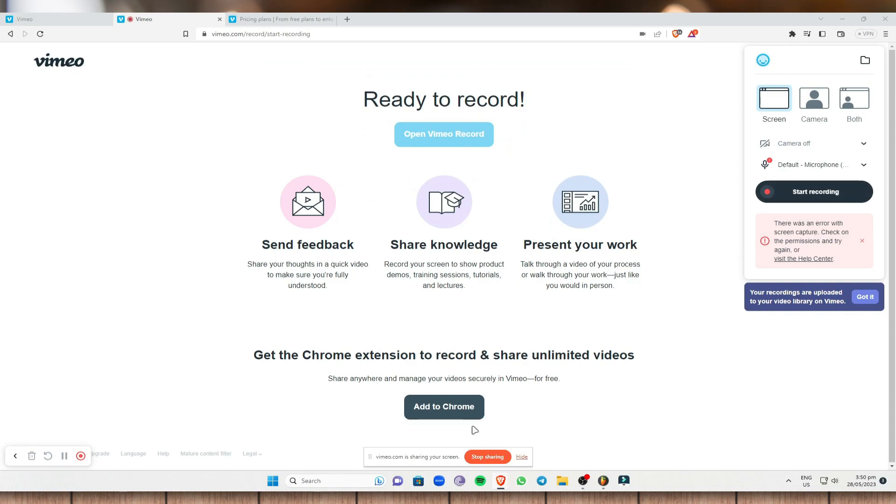
left_click(522, 457)
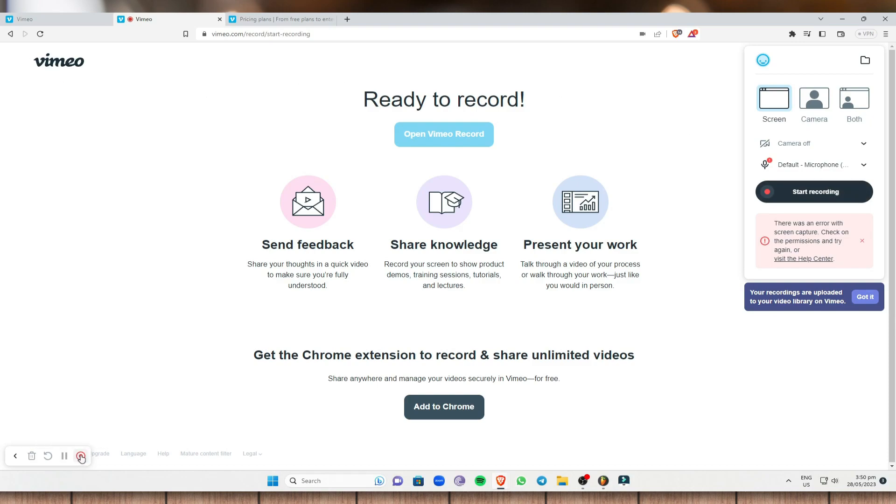
- Restart the screen recording, cancel the screen-sharing request and close the recorder
left_click(81, 456)
left_click(566, 265)
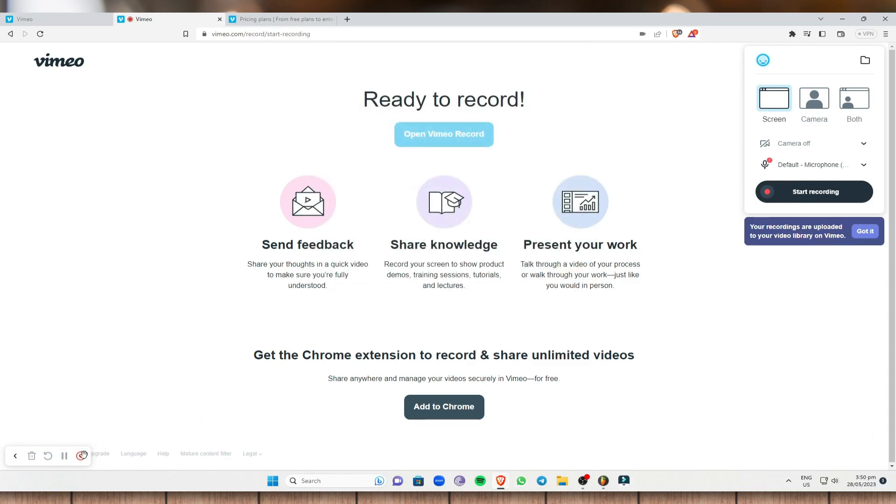
left_click(16, 459)
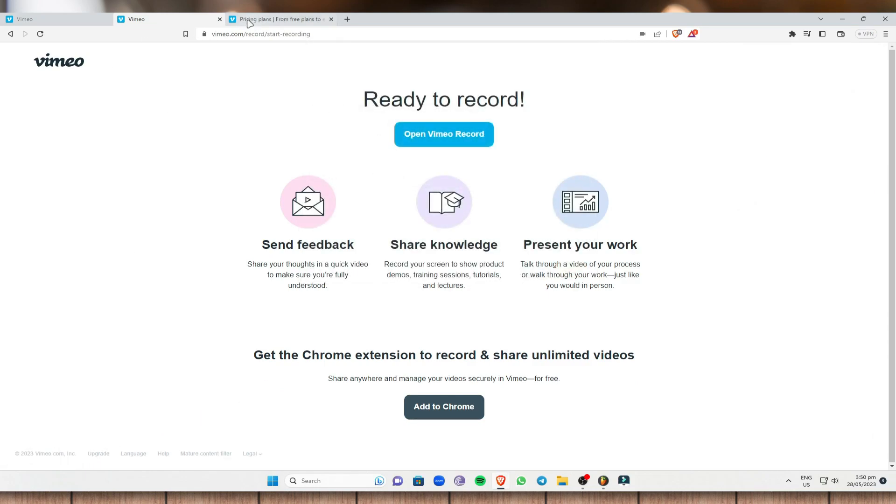
- Return to the home page and open the video creation templates, skipping the introductory tour
left_click(68, 17)
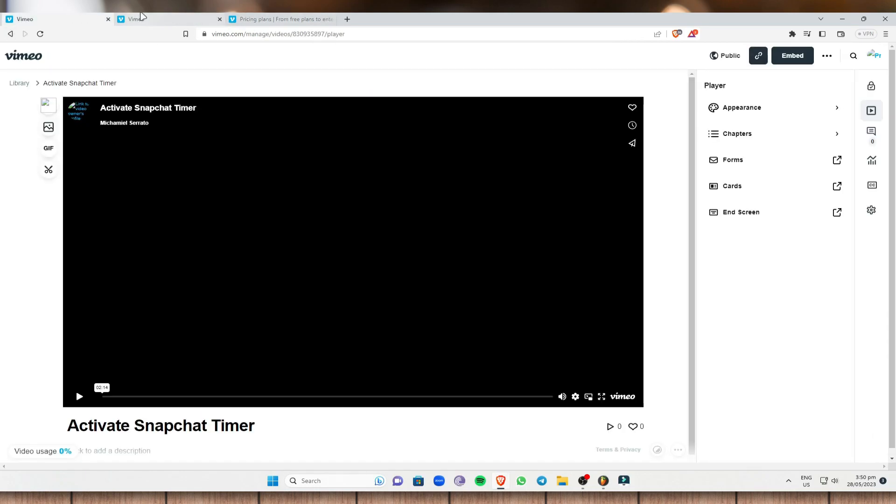
left_click(141, 17)
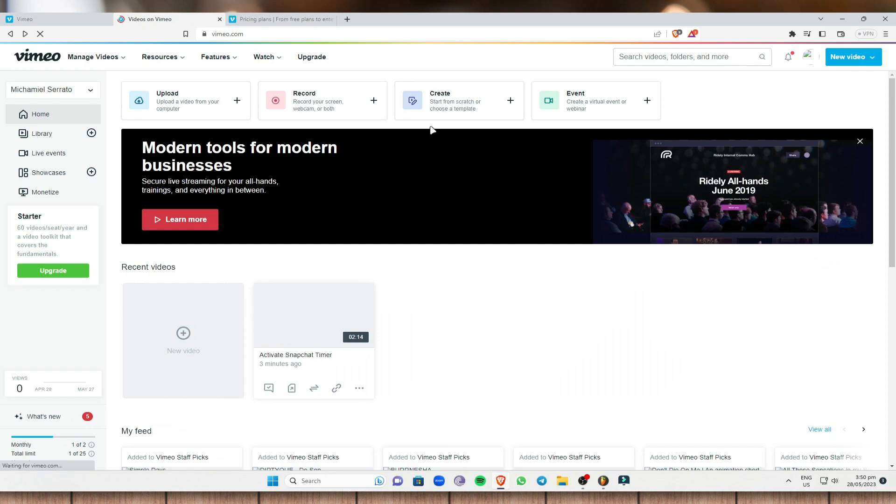
left_click(461, 103)
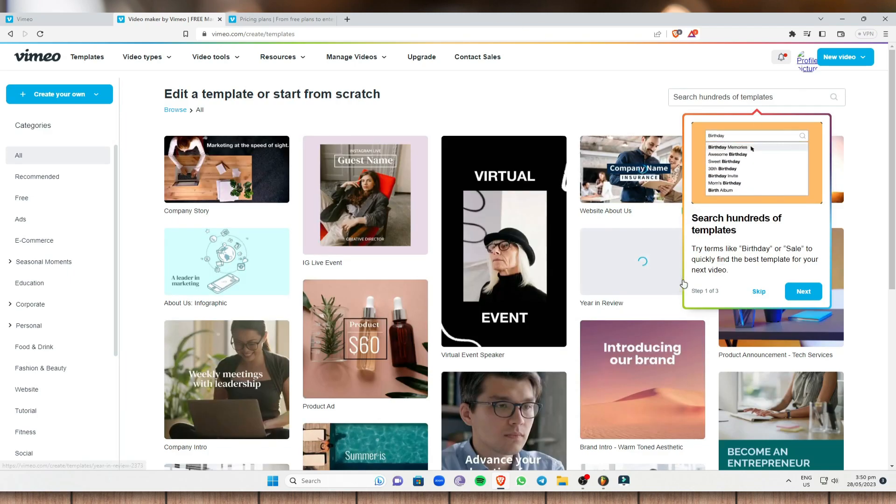
left_click(759, 292)
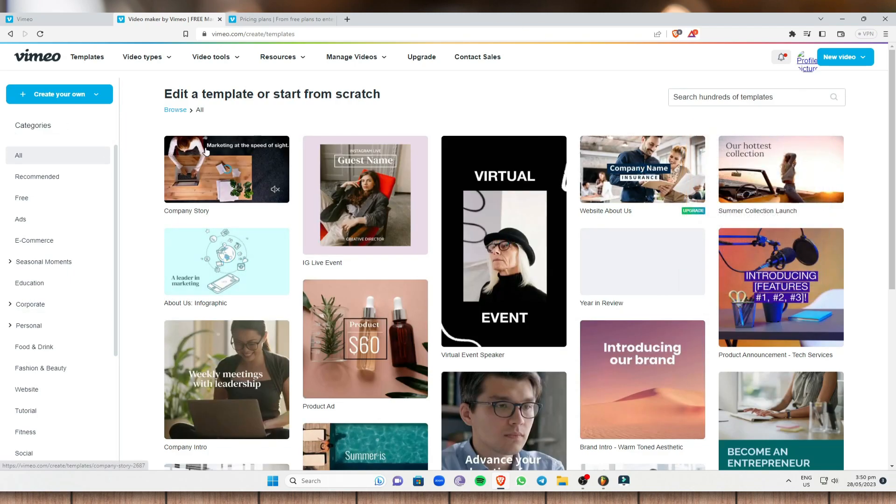
- Look over the available video types and create a new video project from scratch
mouse_move(158, 61)
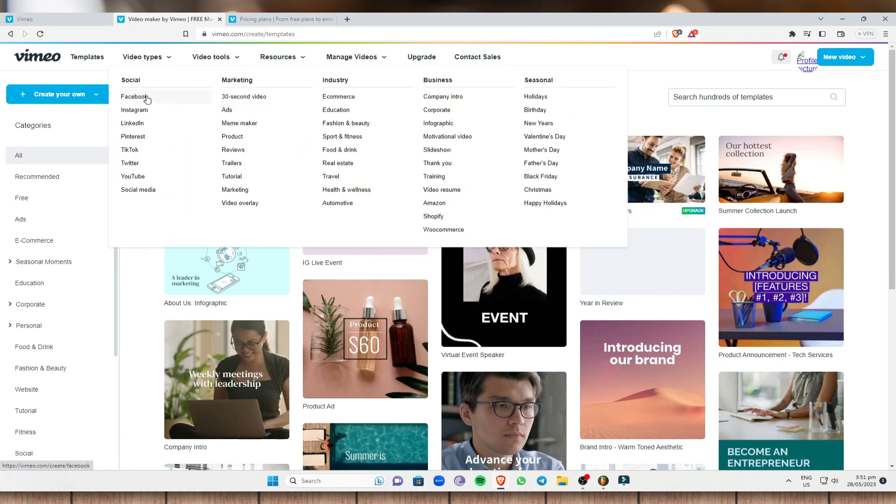
left_click(60, 95)
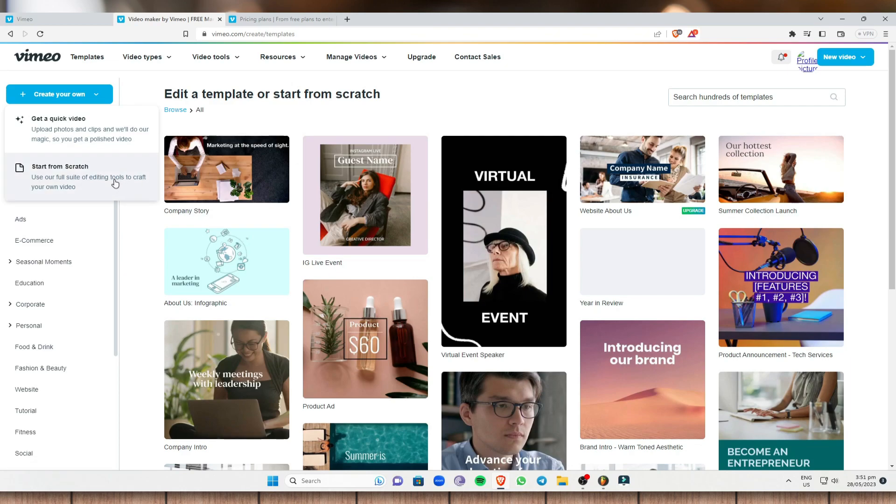
left_click(98, 184)
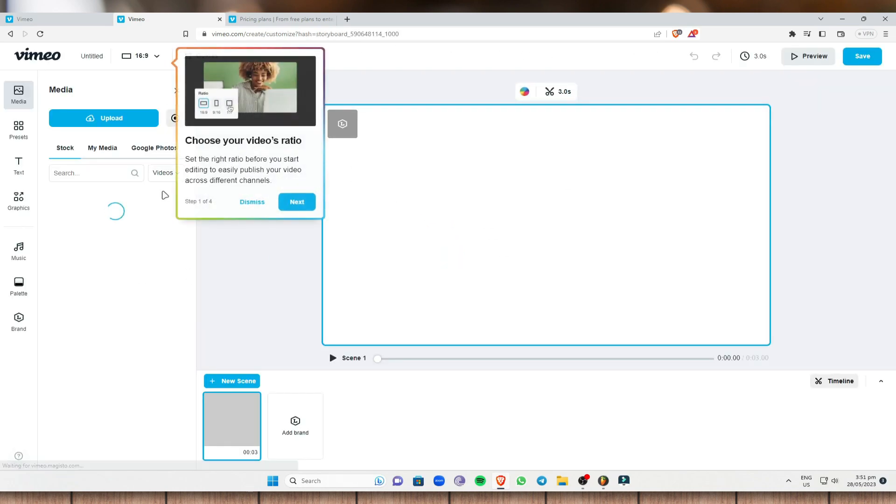
- Dismiss the editor tour and add the 0:11 Events stock video of the woman presenting to the first scene
left_click(262, 207)
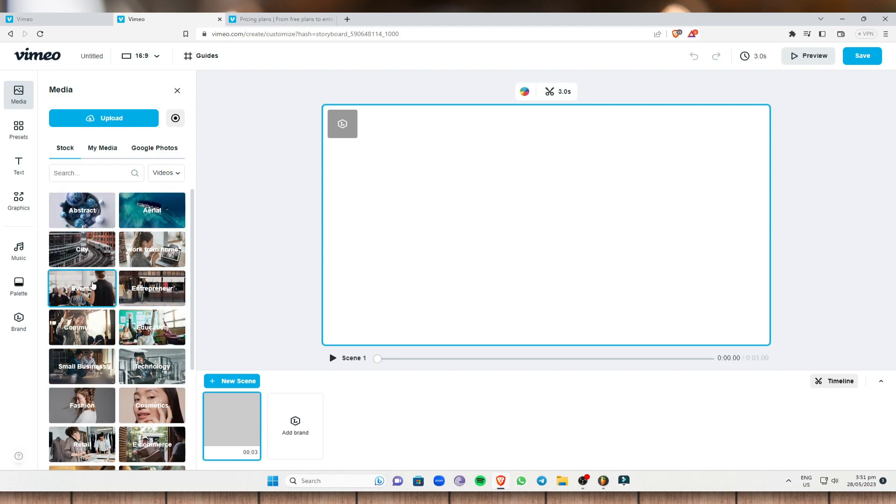
left_click(93, 286)
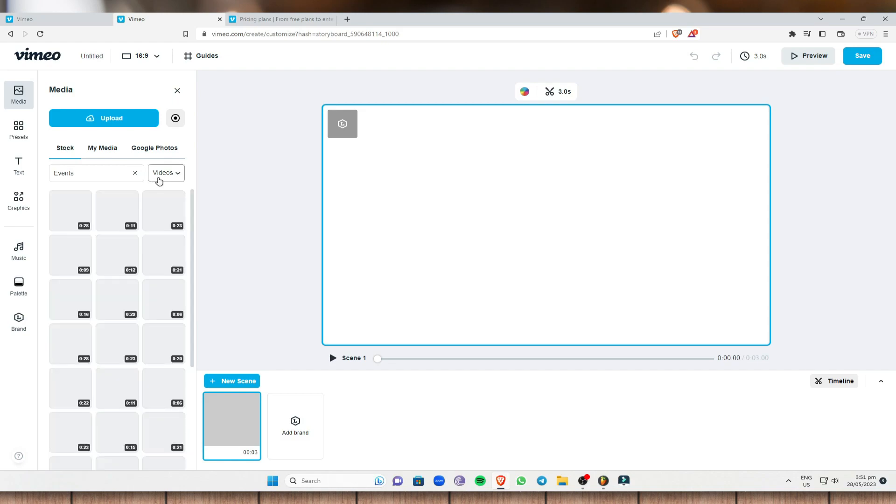
mouse_move(118, 221)
left_click_drag(373, 194, 502, 227)
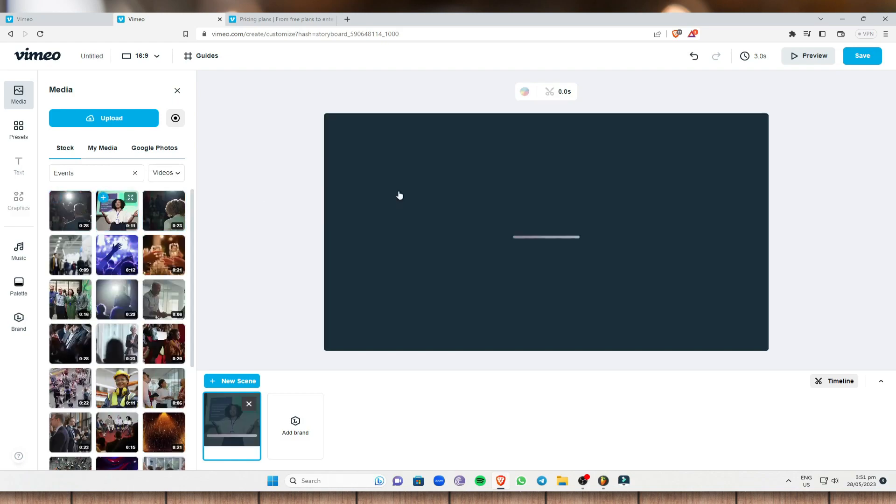
- Mute the computer's system sound
left_click(834, 481)
left_click_drag(808, 425, 739, 426)
left_click(825, 109)
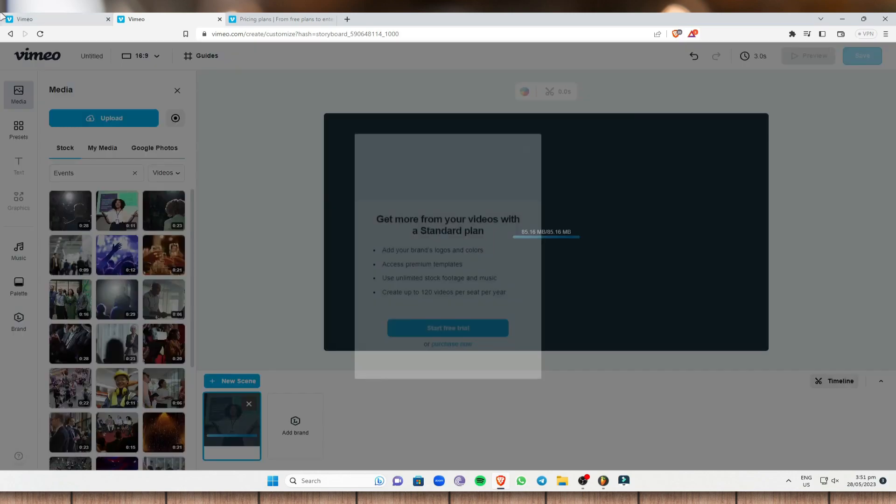
- Try to add a brand, dismiss the Standard plan offer, and briefly play back scene 1
left_click(295, 424)
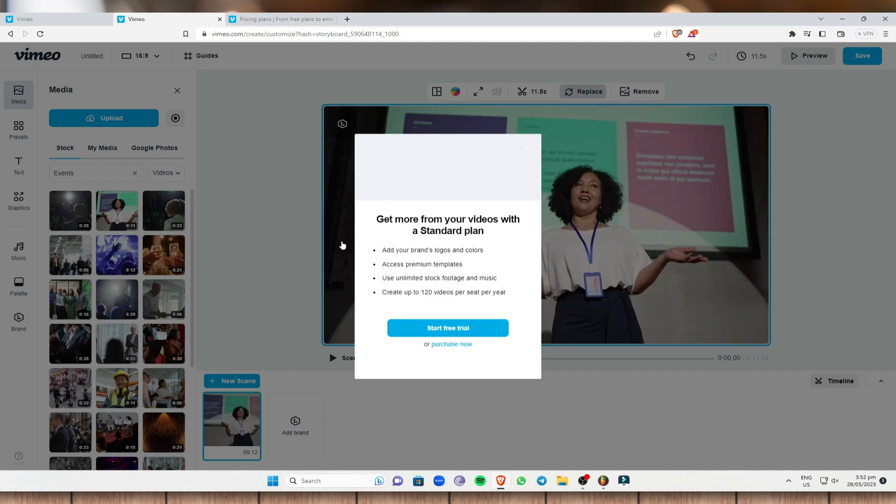
left_click(244, 161)
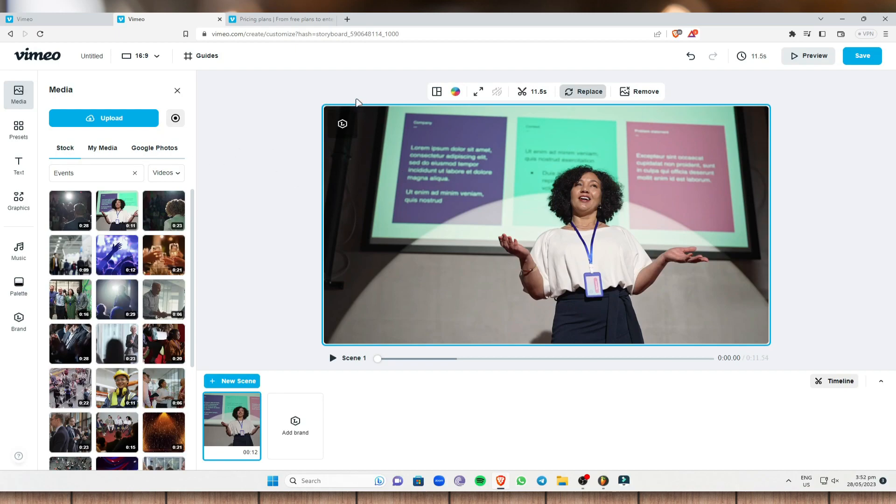
left_click(333, 358)
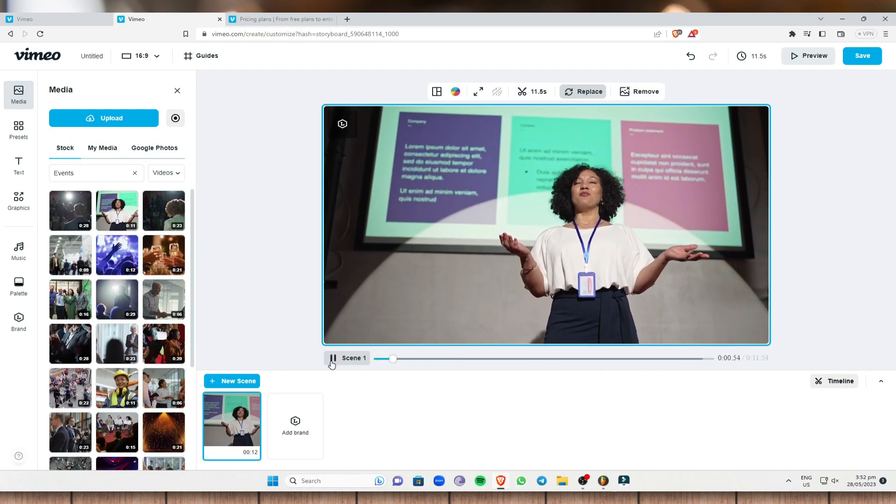
left_click(333, 358)
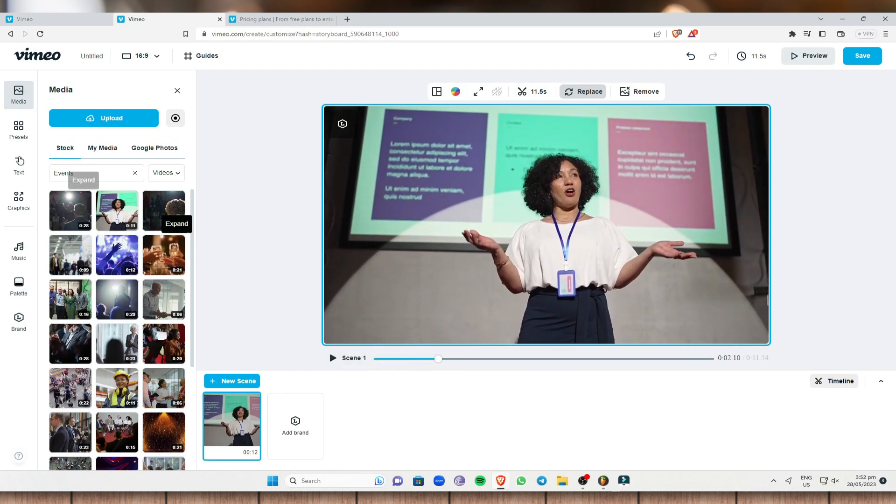
- Add the text "Education" to the scene, enlarge it to size 176 and place it in the frame's lower-left area
left_click(12, 170)
left_click(141, 118)
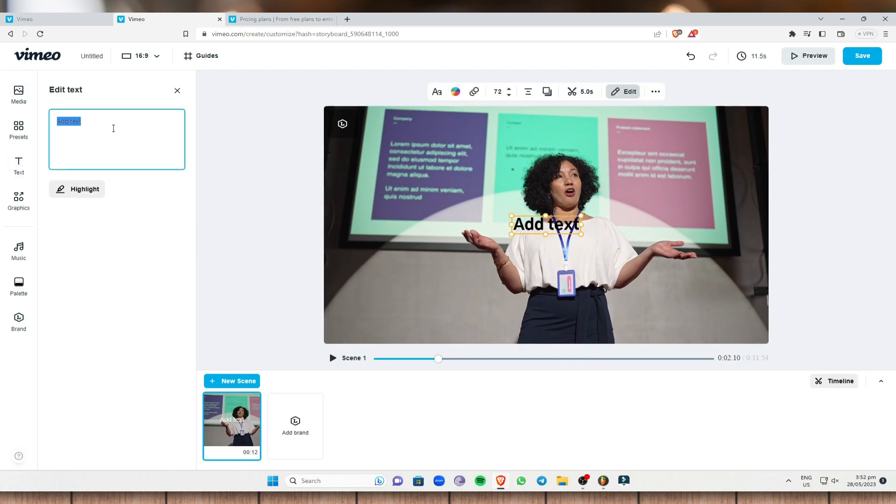
type("Education")
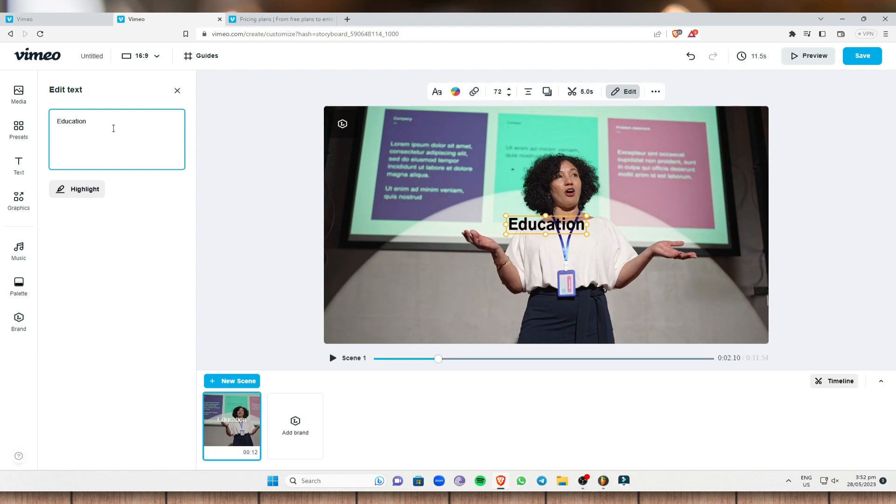
left_click(550, 223)
left_click_drag(573, 225, 564, 337)
left_click_drag(475, 279, 437, 308)
- Add the square outline from the Frames graphics and place it over the "Education" text
left_click(27, 198)
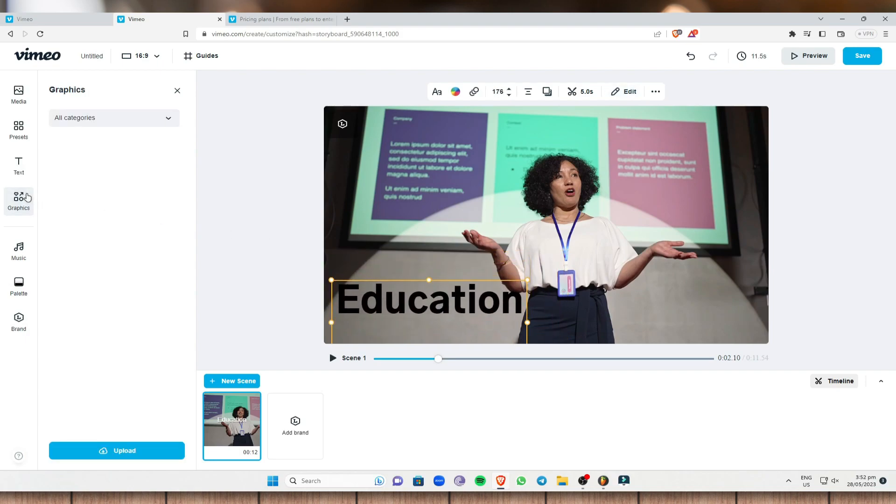
left_click(158, 116)
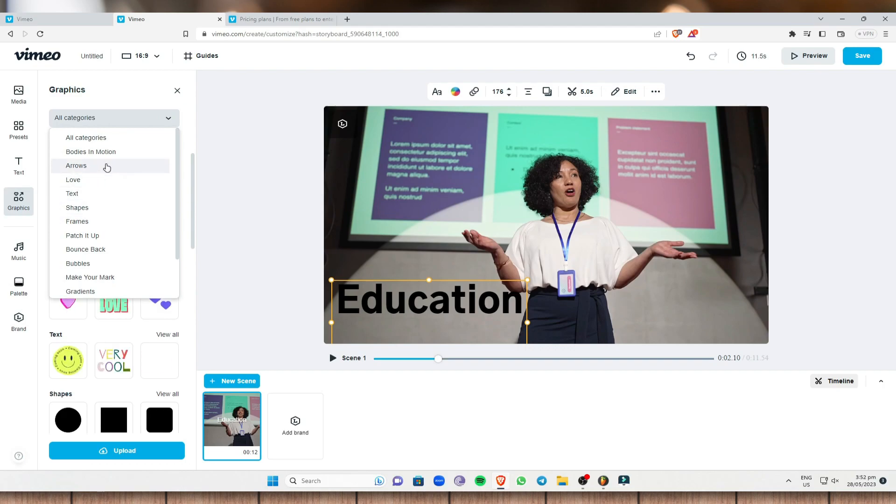
left_click(124, 222)
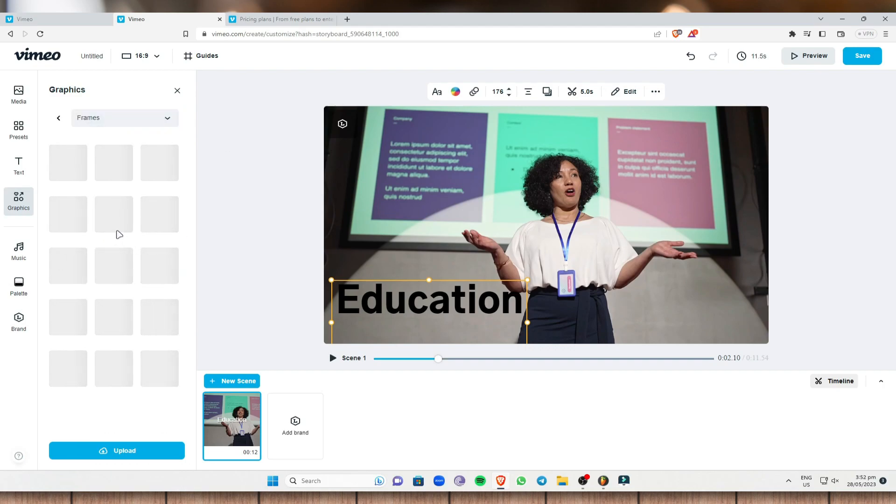
left_click(70, 177)
left_click_drag(552, 231, 429, 257)
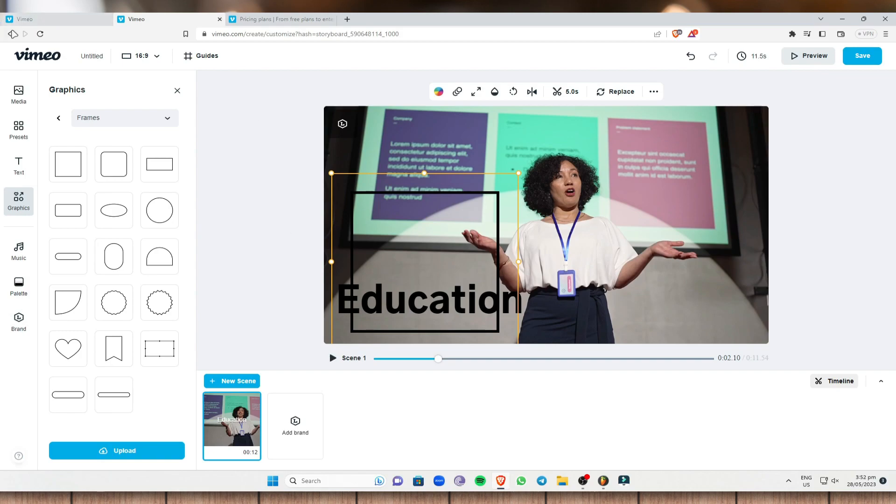
- Leave the video editor without saving and return to the Vimeo home page
left_click(9, 34)
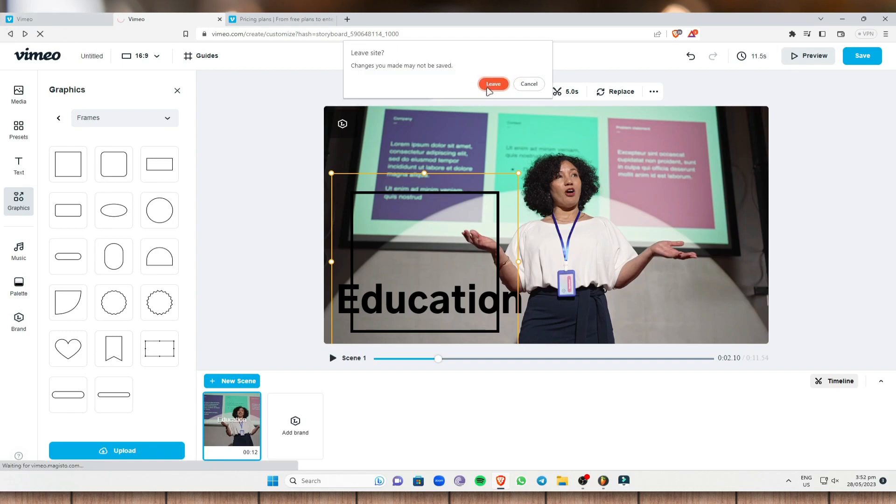
left_click(493, 83)
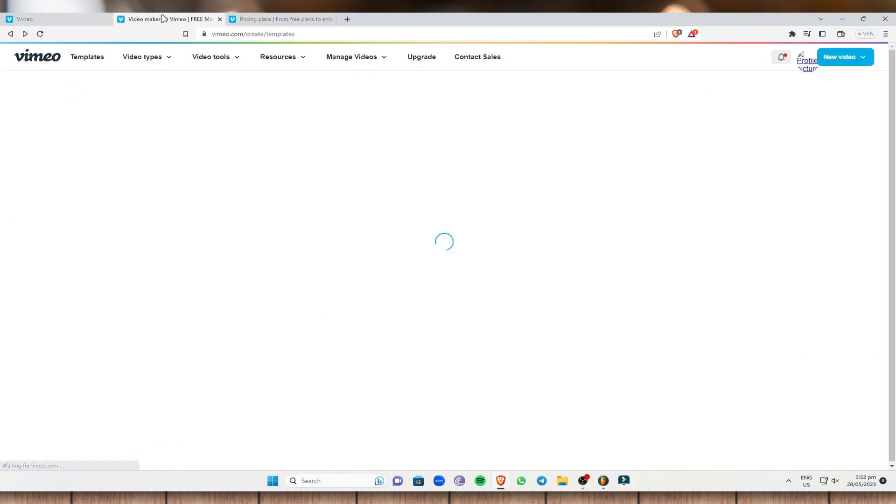
mouse_move(124, 64)
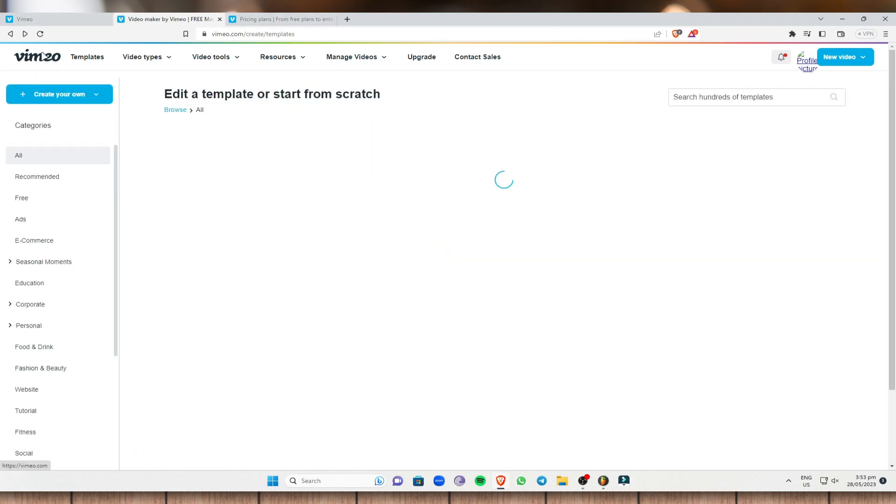
left_click(44, 58)
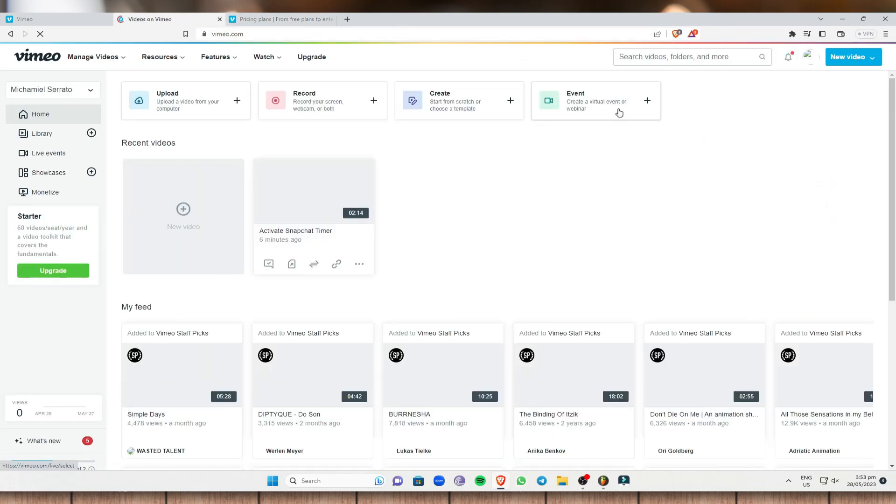
- Start creating a webinar event and answer the survey with organization type Large business (1,000+) and role Human resources
left_click(597, 110)
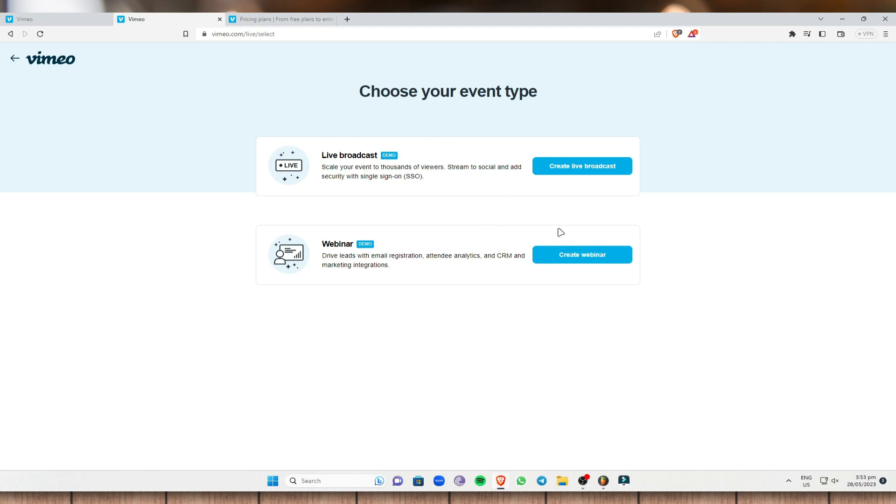
left_click(566, 257)
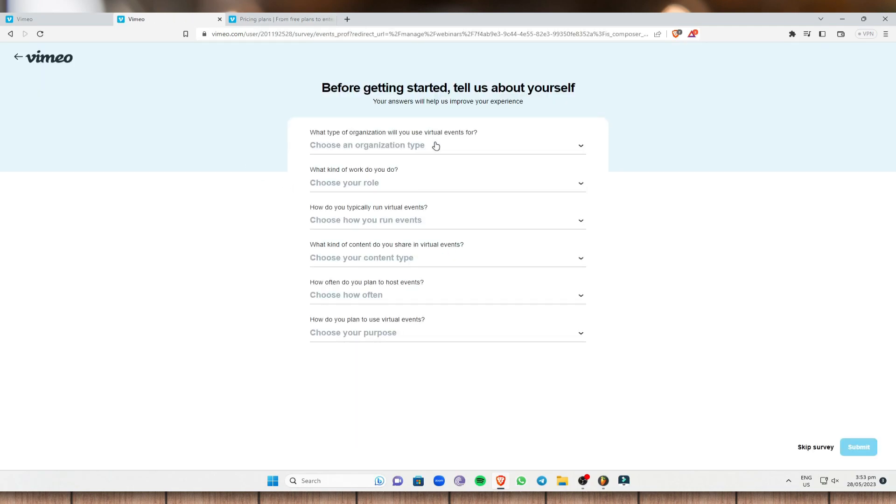
left_click(435, 146)
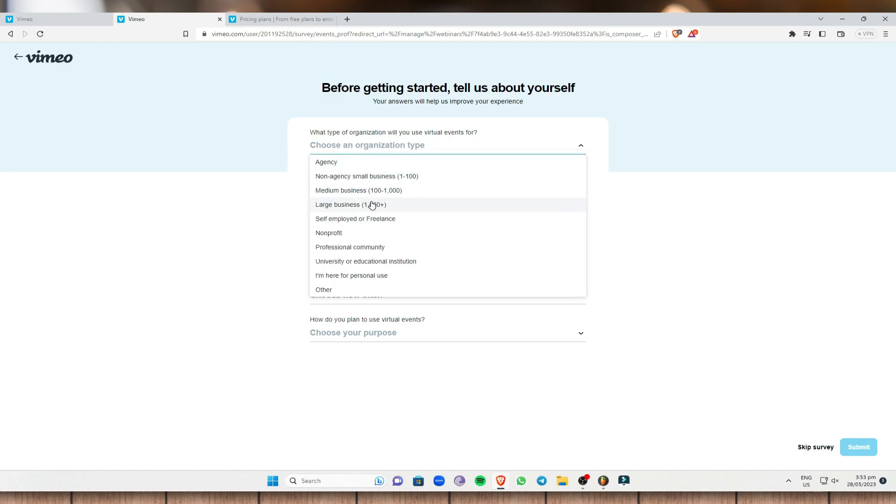
left_click(371, 204)
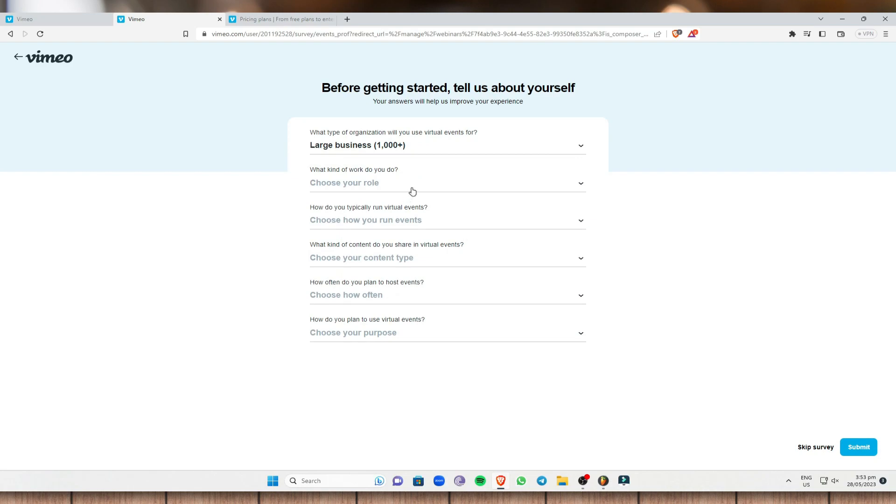
left_click(410, 189)
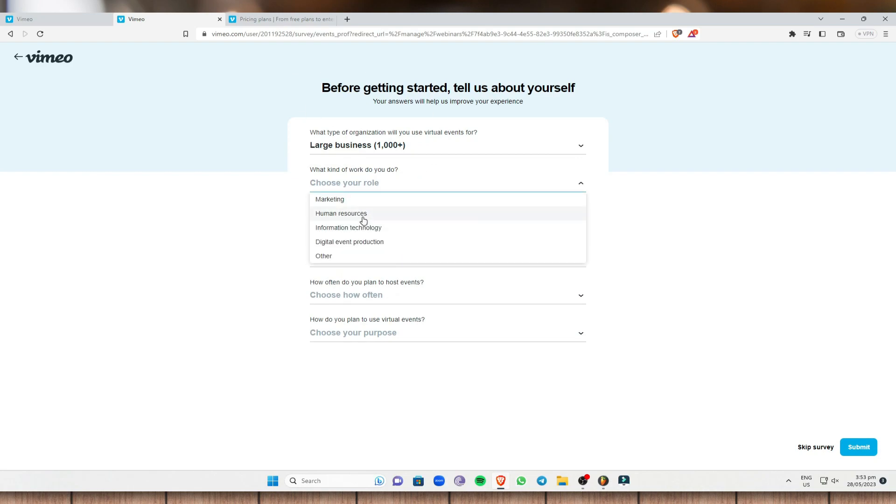
left_click(363, 215)
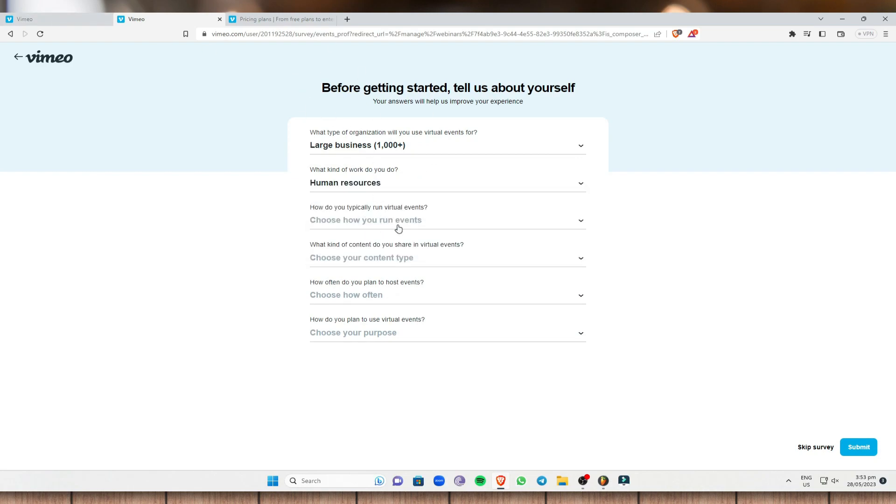
- Set the survey answers to self-produced events with professional-grade software, mostly live content, and hosting a few times per week
left_click(398, 229)
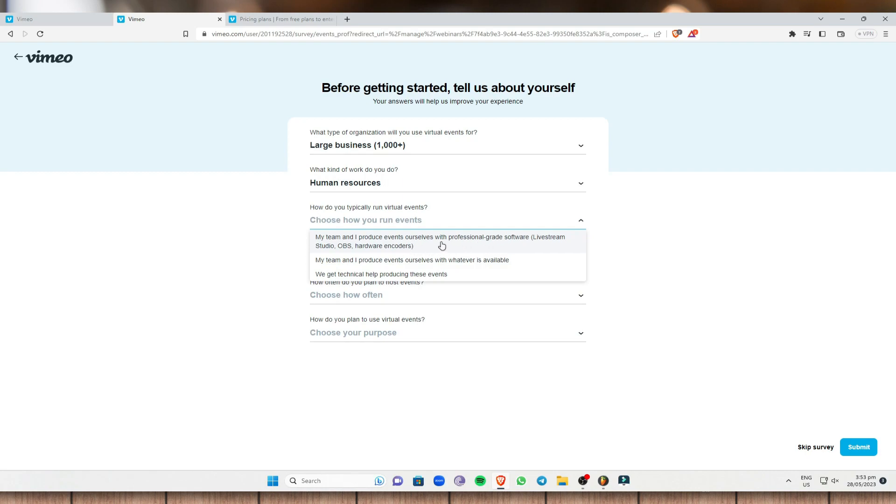
left_click(454, 245)
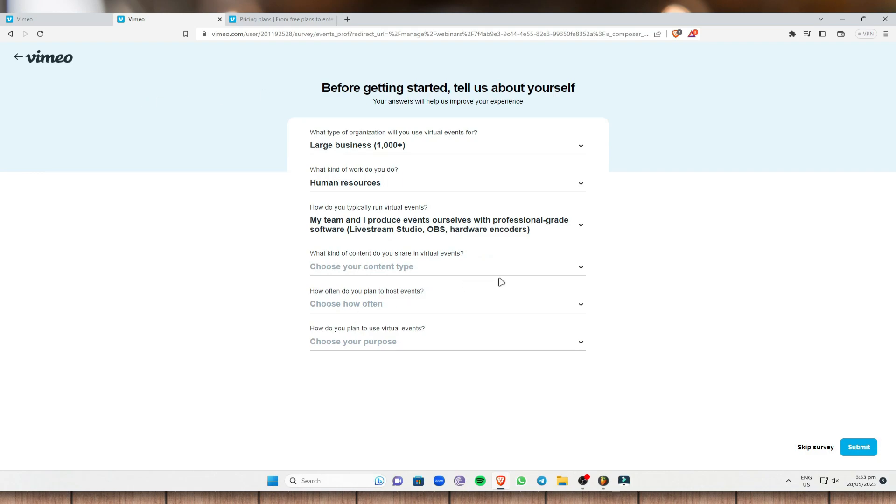
left_click(463, 267)
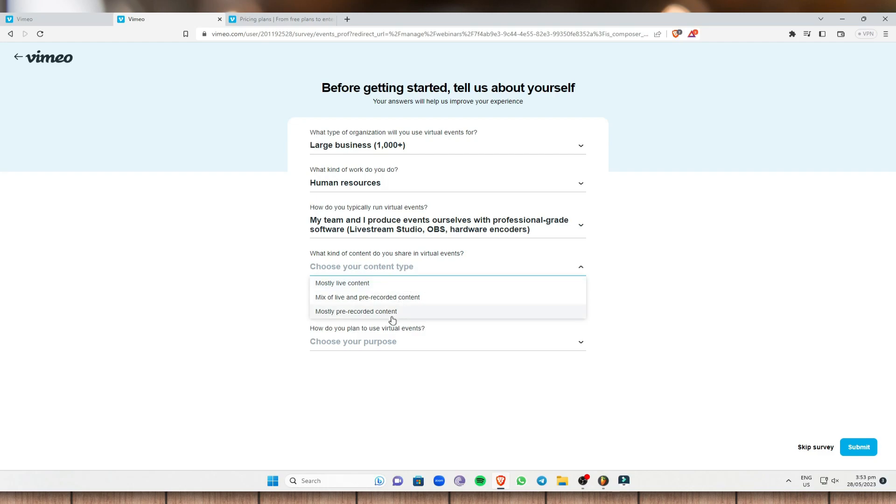
left_click(373, 284)
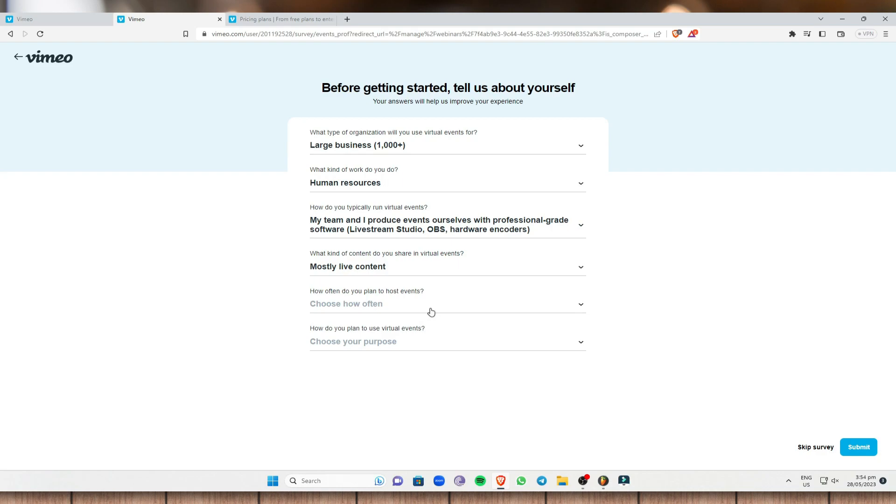
left_click(429, 309)
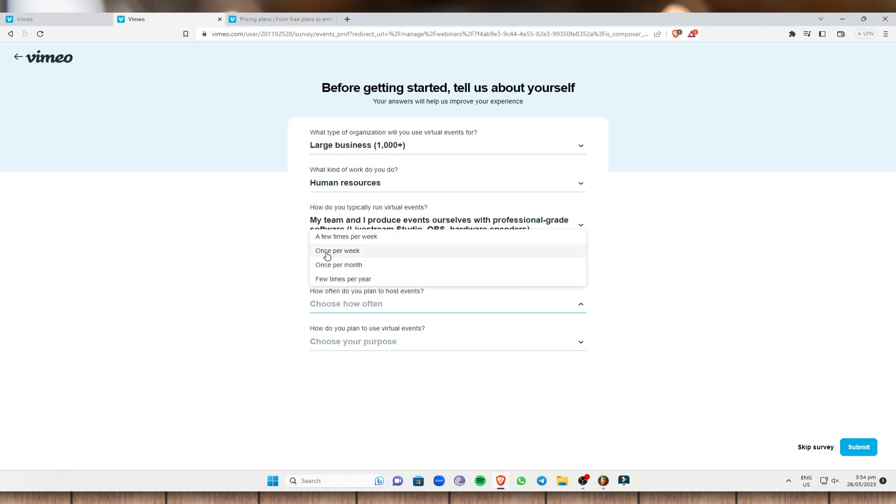
left_click(382, 236)
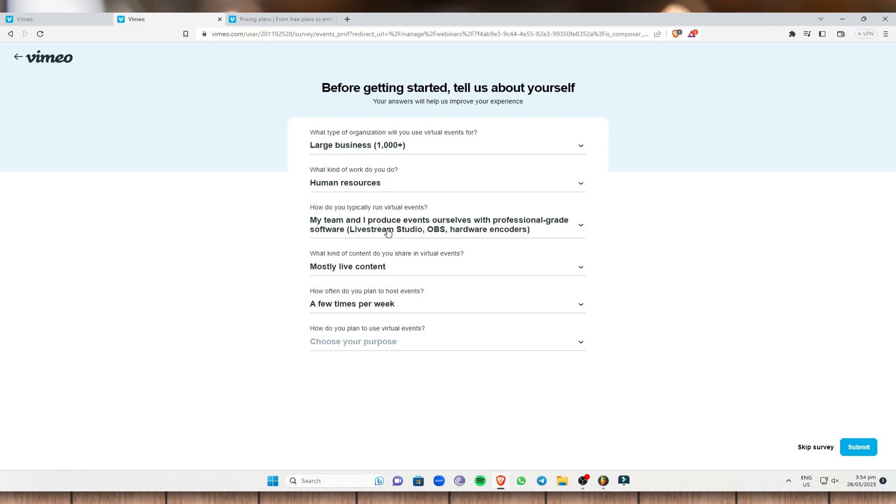
- Set the virtual event purpose to Employee training and onboarding, submit the survey, and return to the home page
left_click(425, 347)
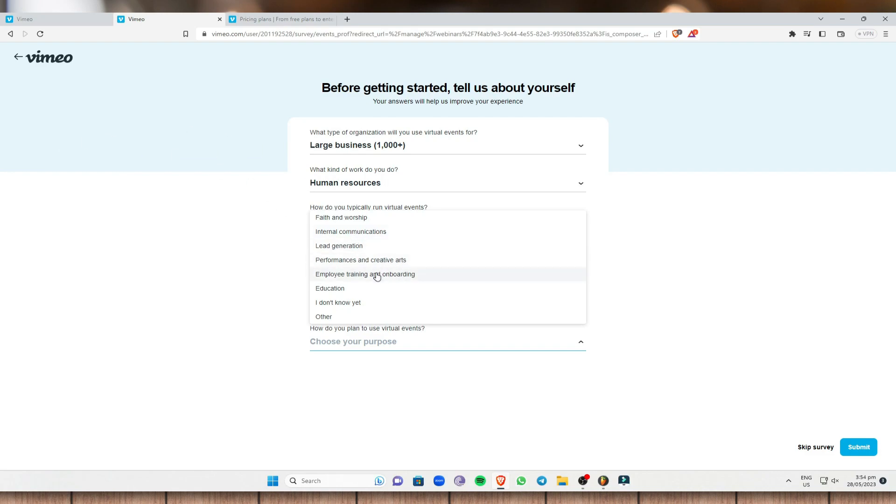
left_click(377, 276)
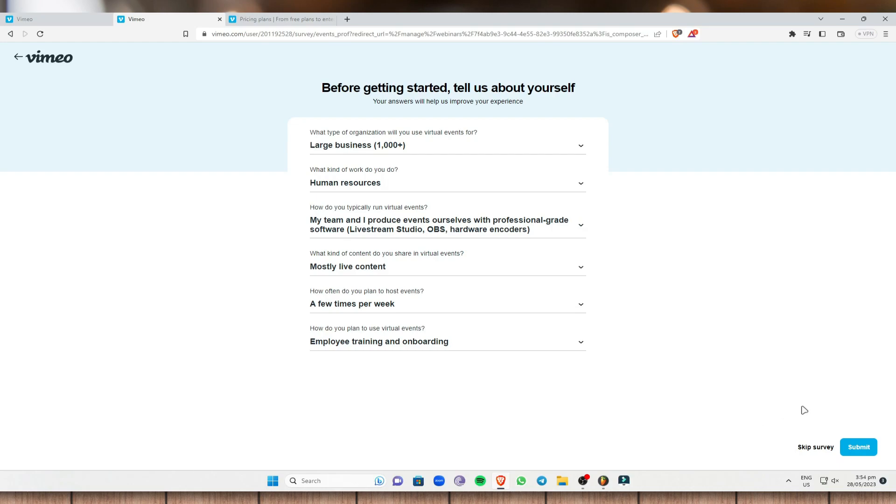
left_click(868, 450)
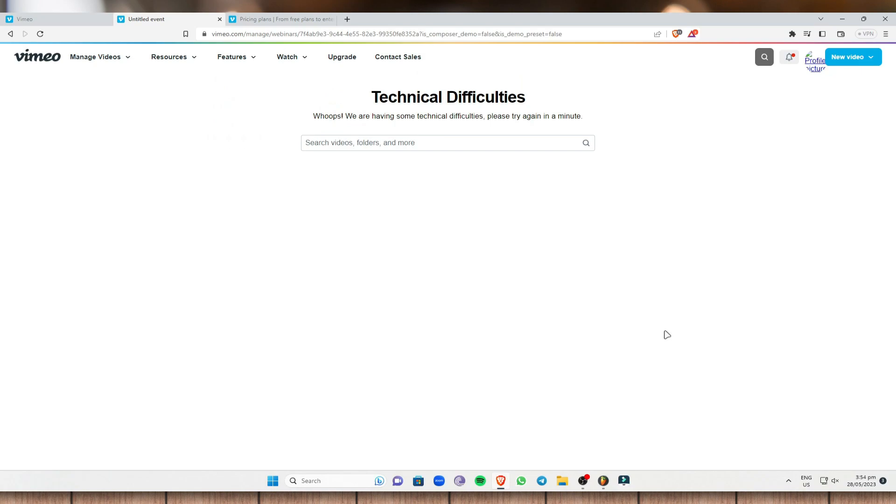
left_click(26, 62)
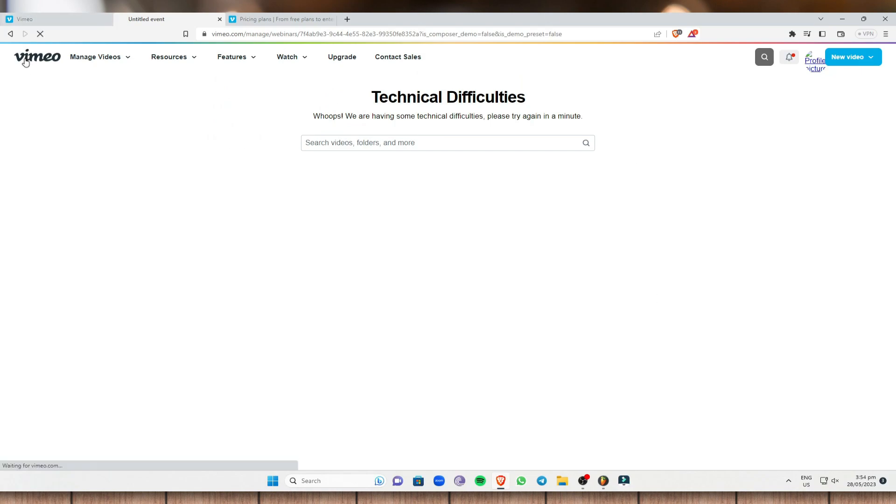